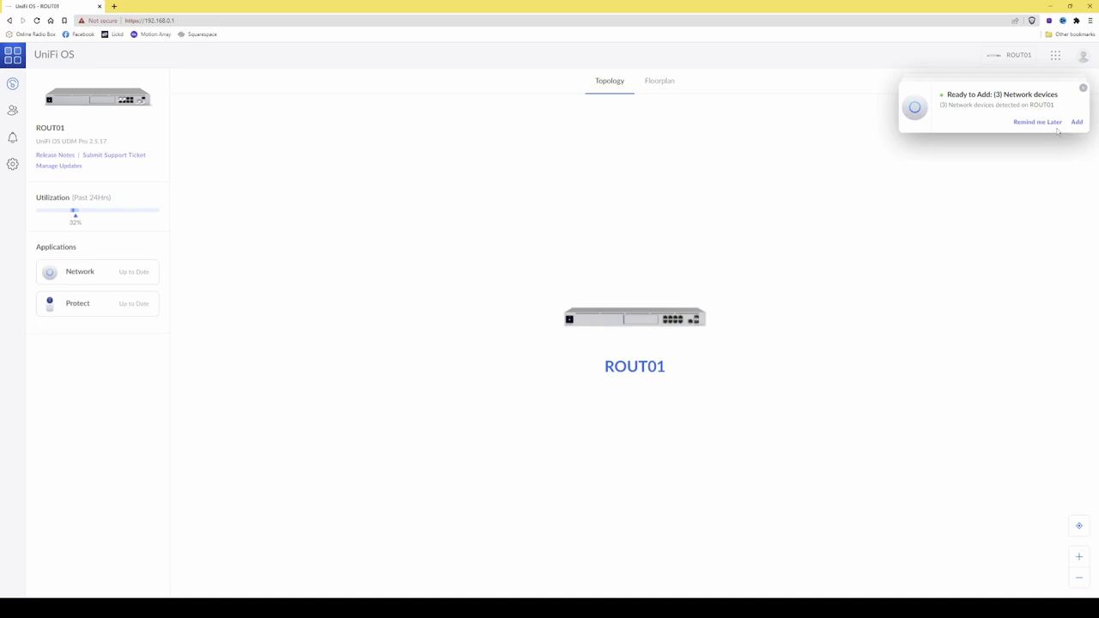
Dismiss the new-devices notification and open the UniFi device list in the Network application.
left_click(1083, 88)
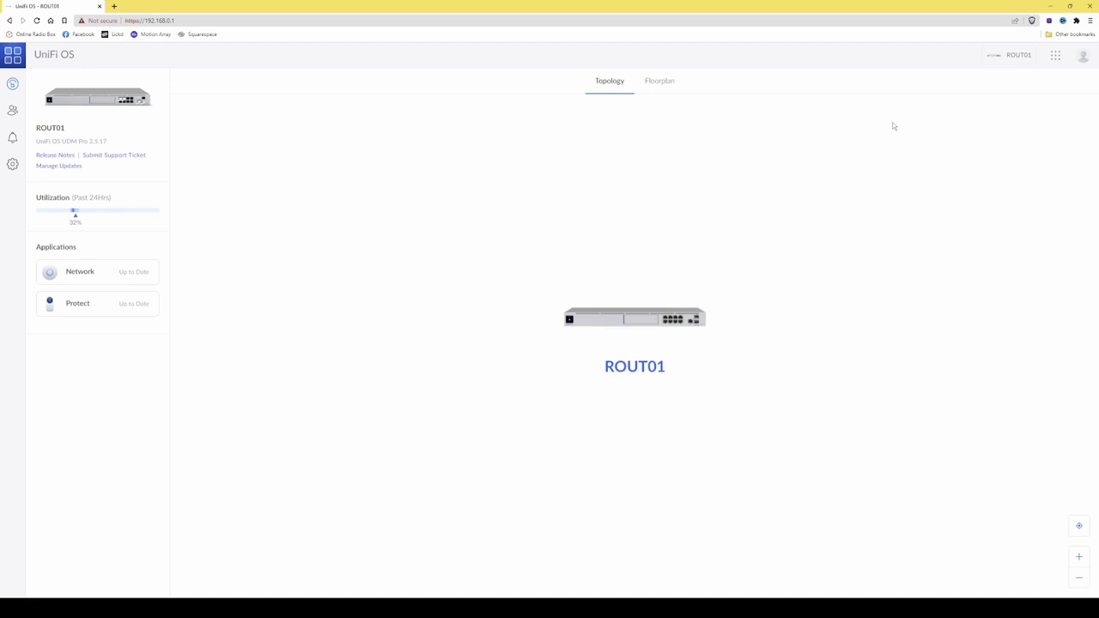
left_click(1055, 56)
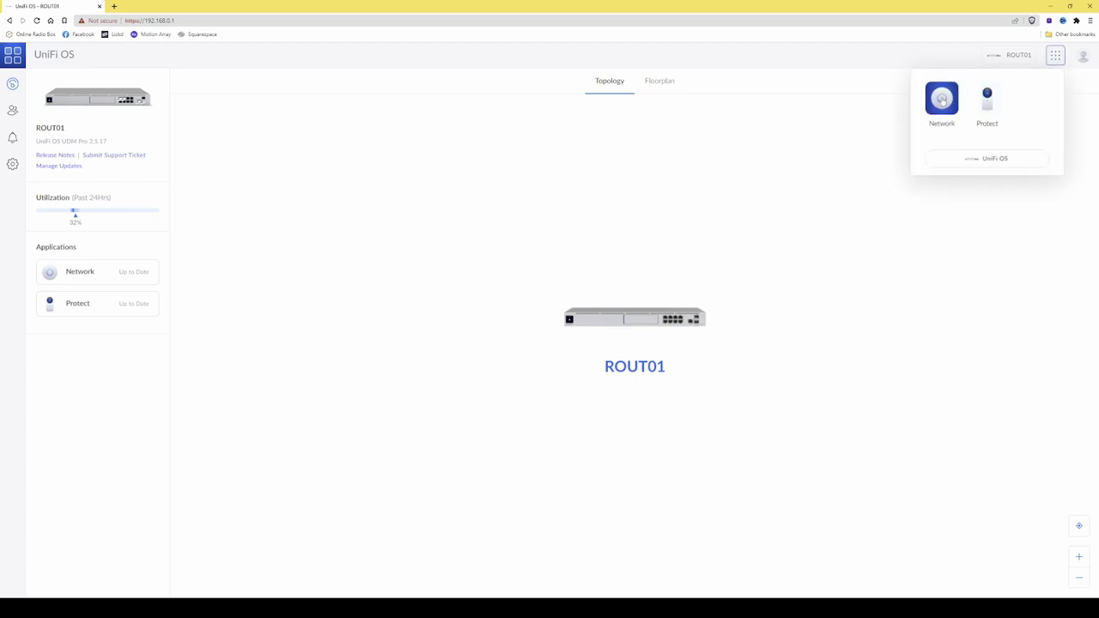
left_click(942, 99)
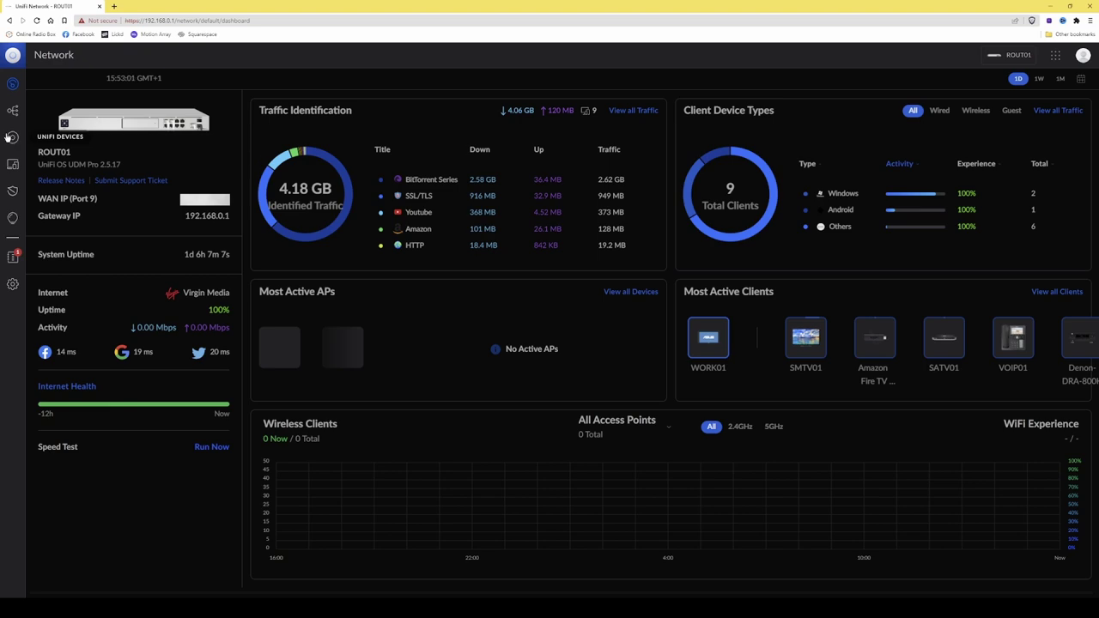
left_click(13, 139)
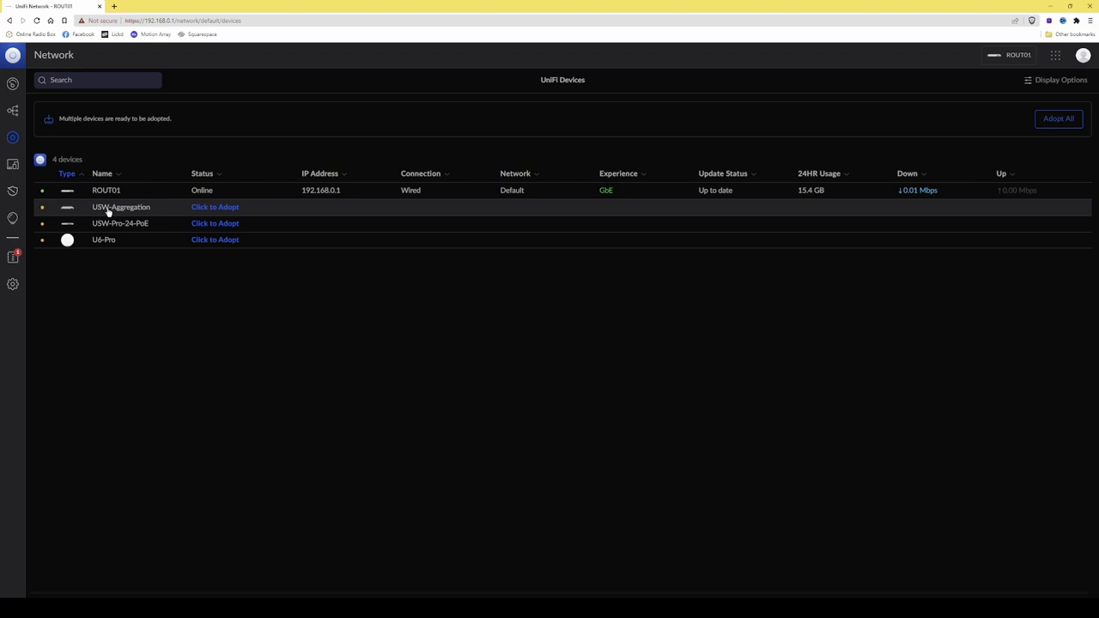
Adopt the USW-Aggregation switch and close its details.
left_click(221, 209)
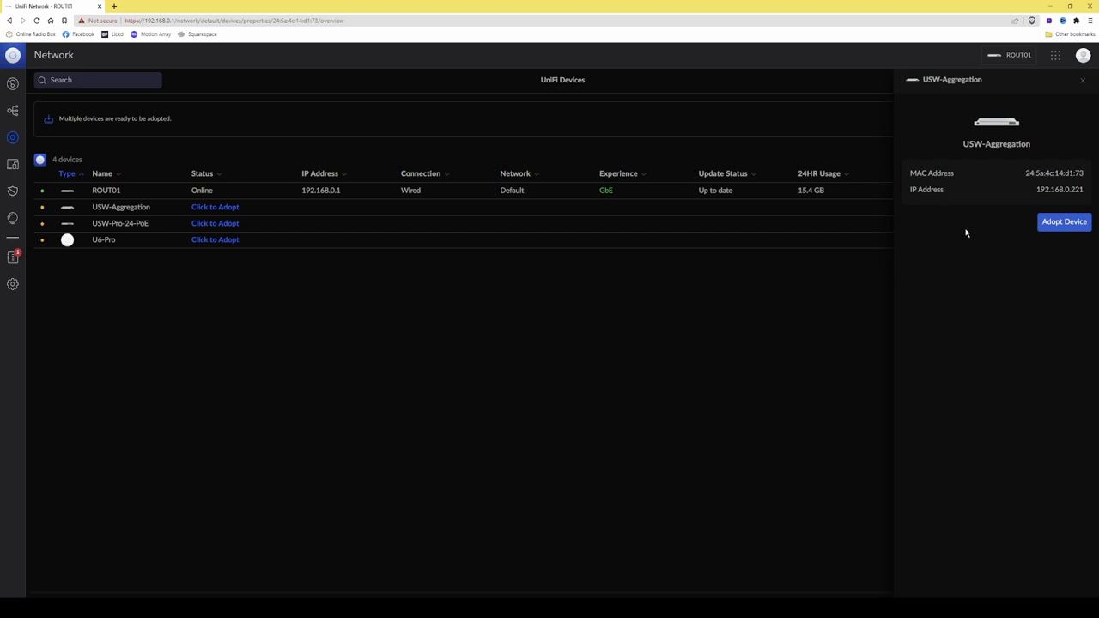
left_click(1061, 223)
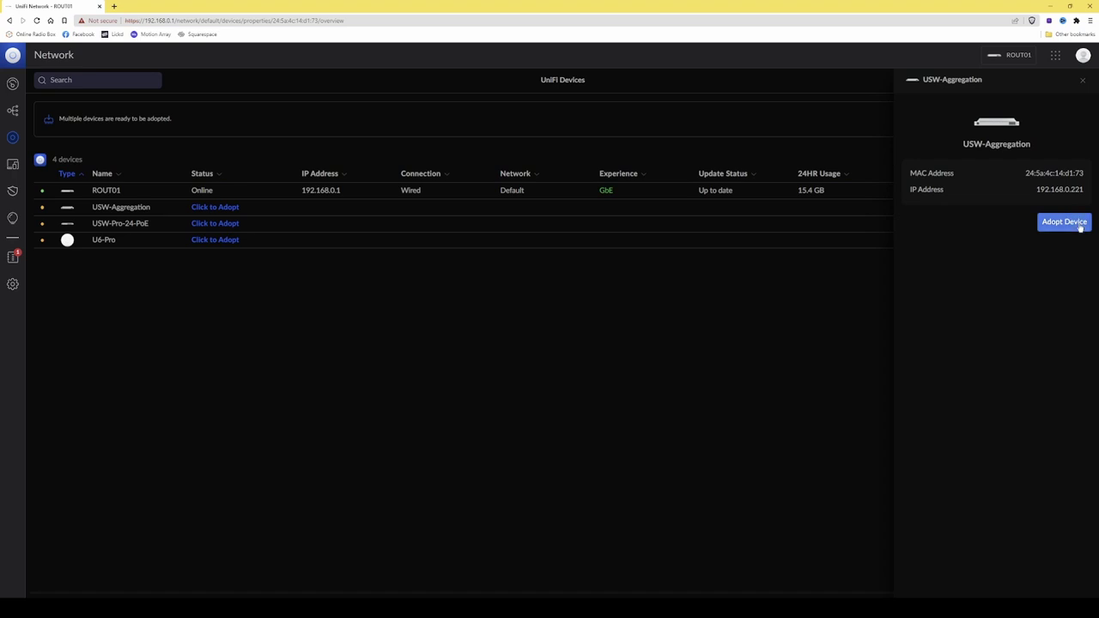
left_click(1067, 223)
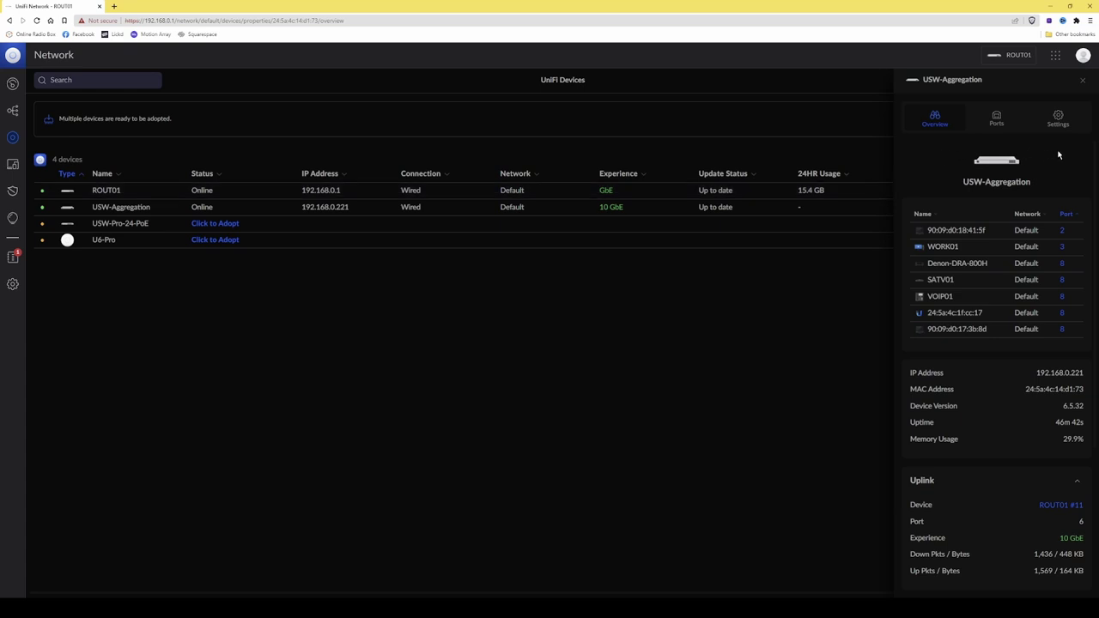
left_click(1083, 83)
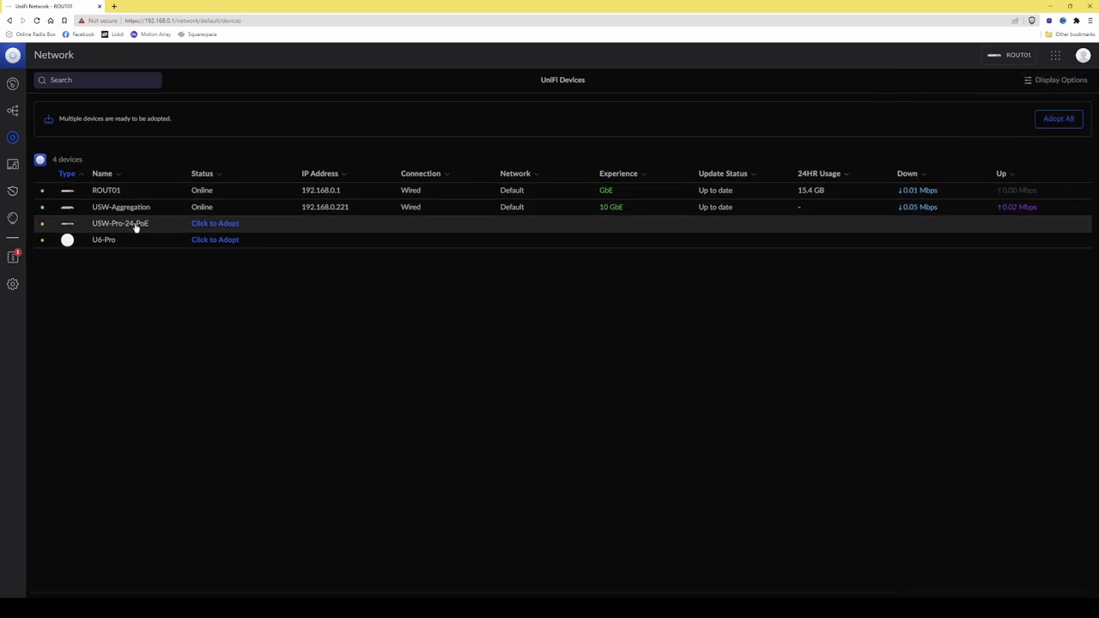
Adopt the USW-Pro-24-PoE switch and close its details.
left_click(215, 225)
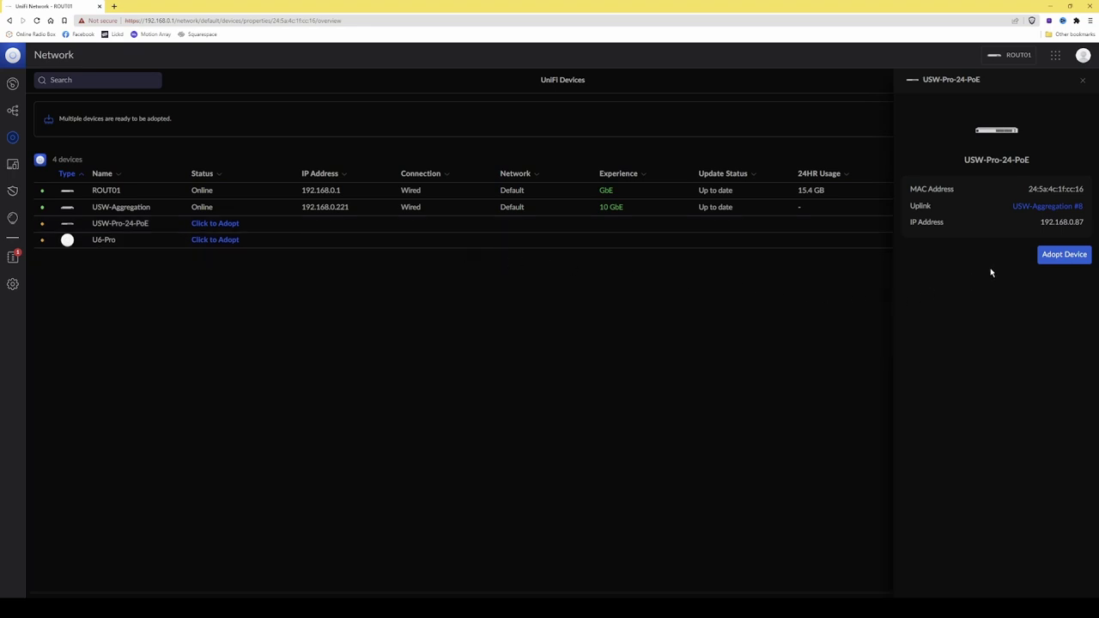
left_click(1069, 261)
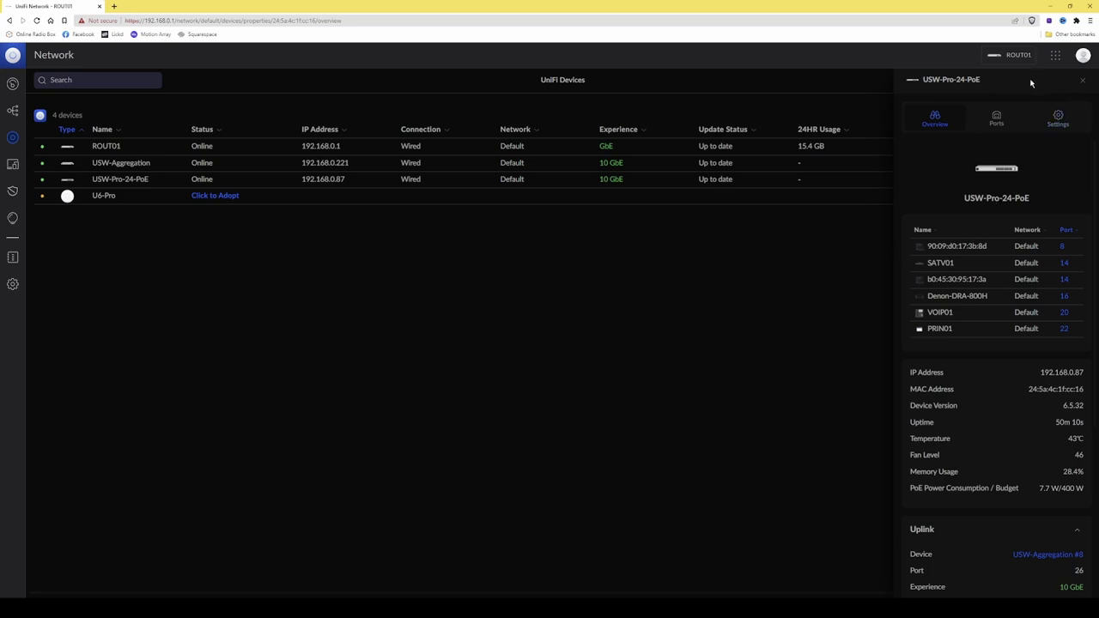
left_click(1083, 83)
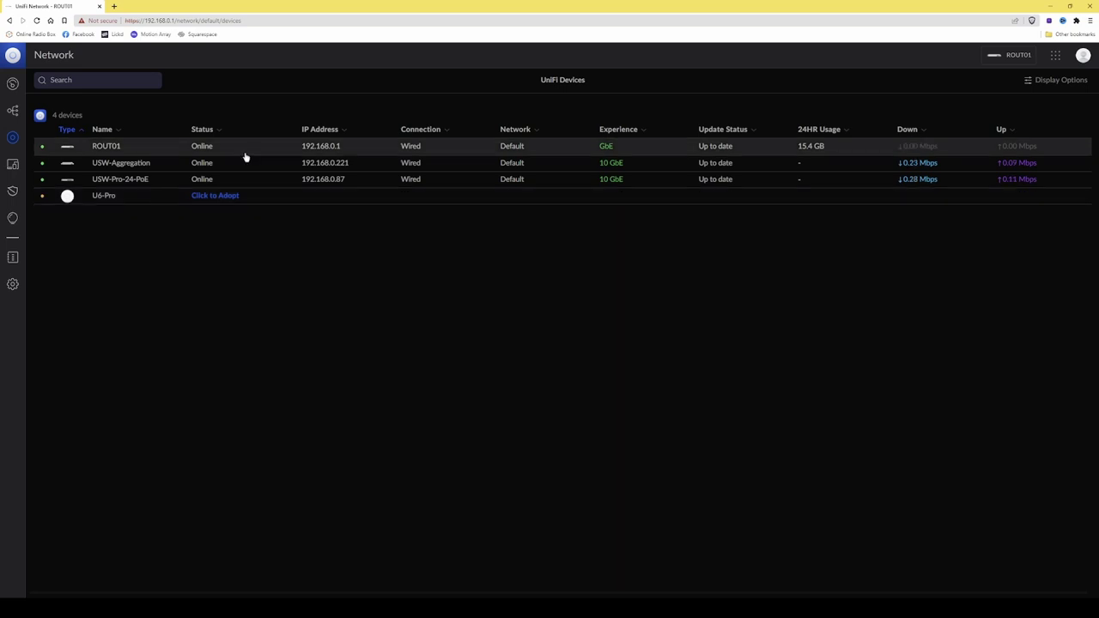
Set ROUT01's touchscreen brightness to 70 in its device settings and apply the change.
left_click(111, 150)
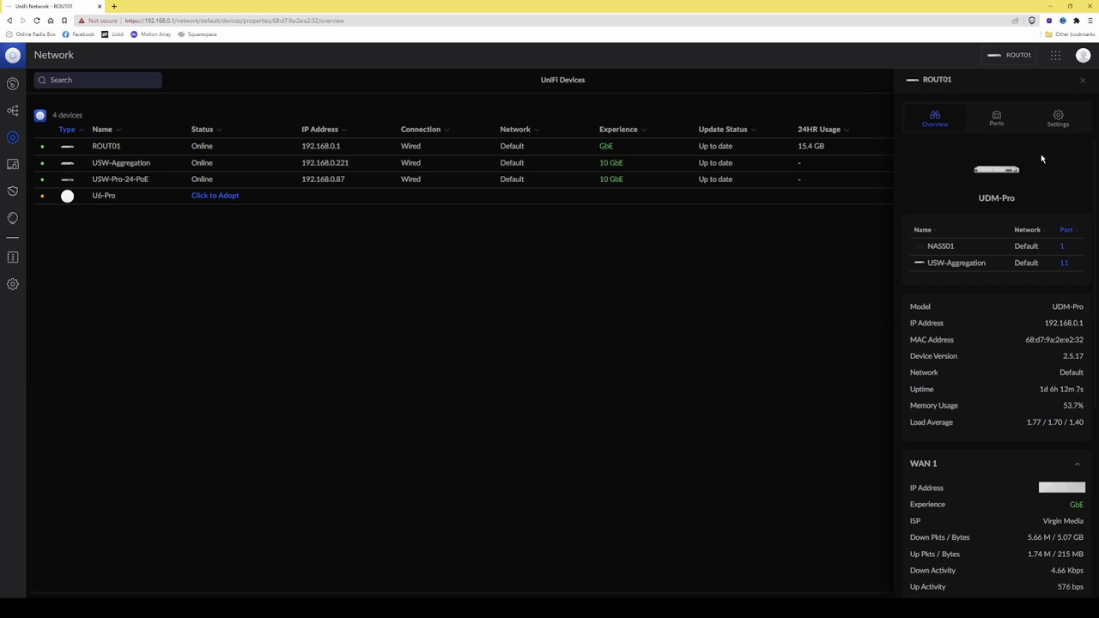
left_click(1058, 116)
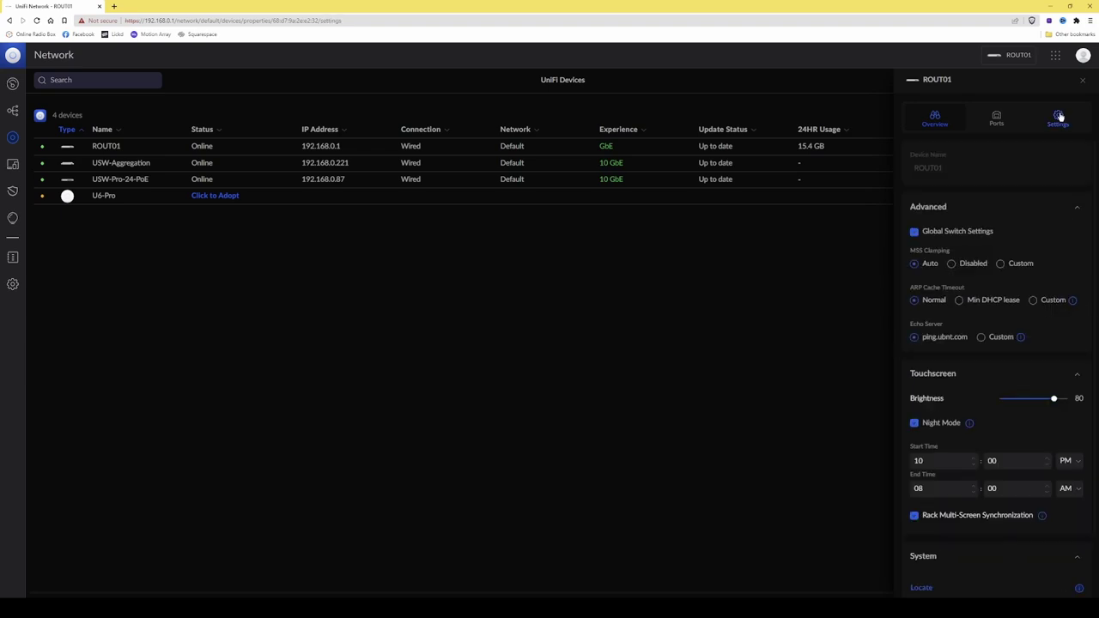
scroll(1012, 219, "down", 2)
scroll(1037, 220, "down", 1)
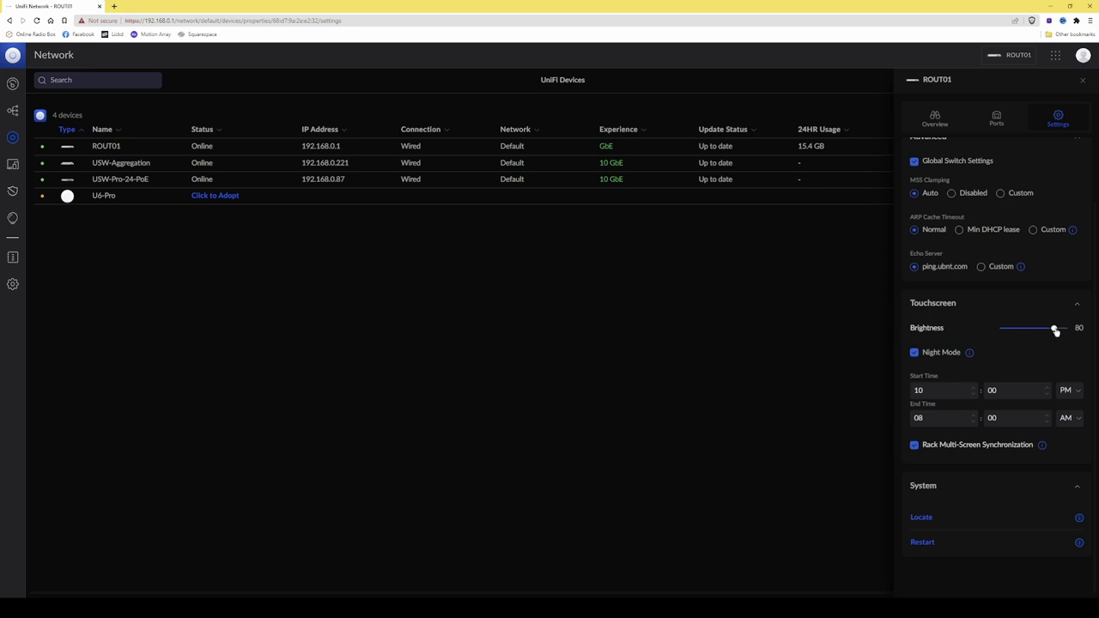
left_click_drag(1055, 331, 1046, 330)
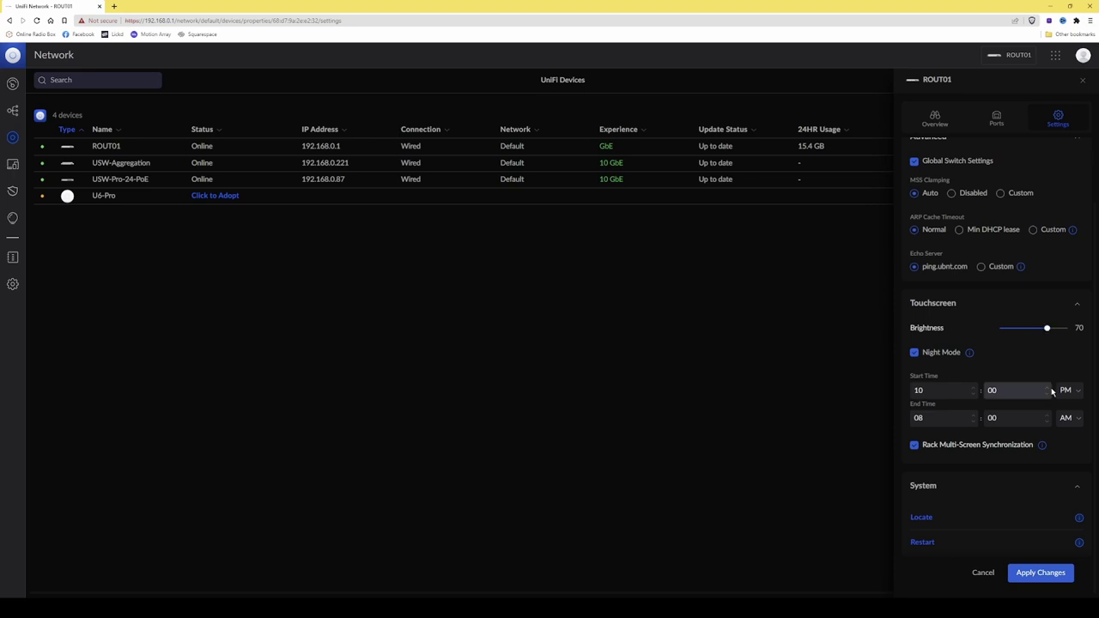
left_click(1042, 575)
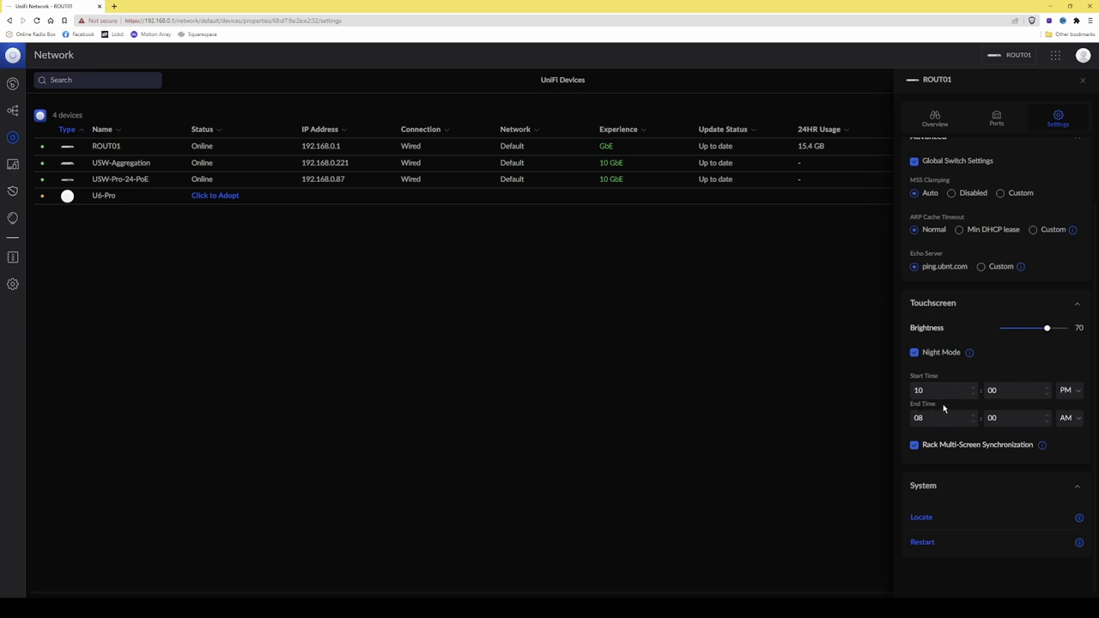
Set ROUT01's touchscreen night mode to end at 07:00 AM, apply the change and close the device details.
left_click(1079, 392)
left_click(1079, 392)
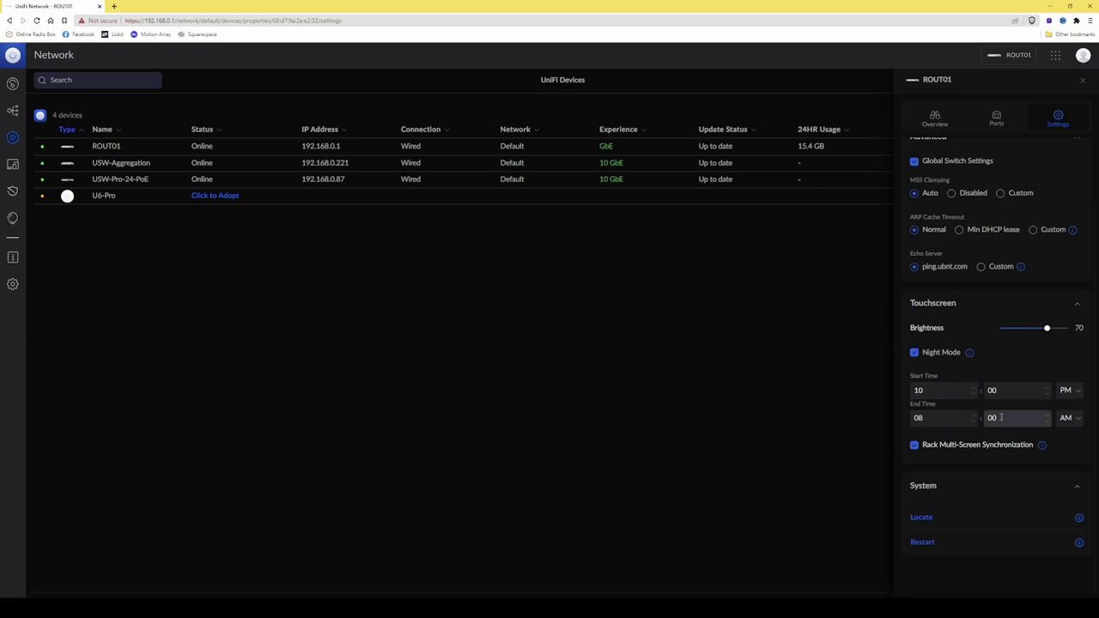
double_click(939, 420)
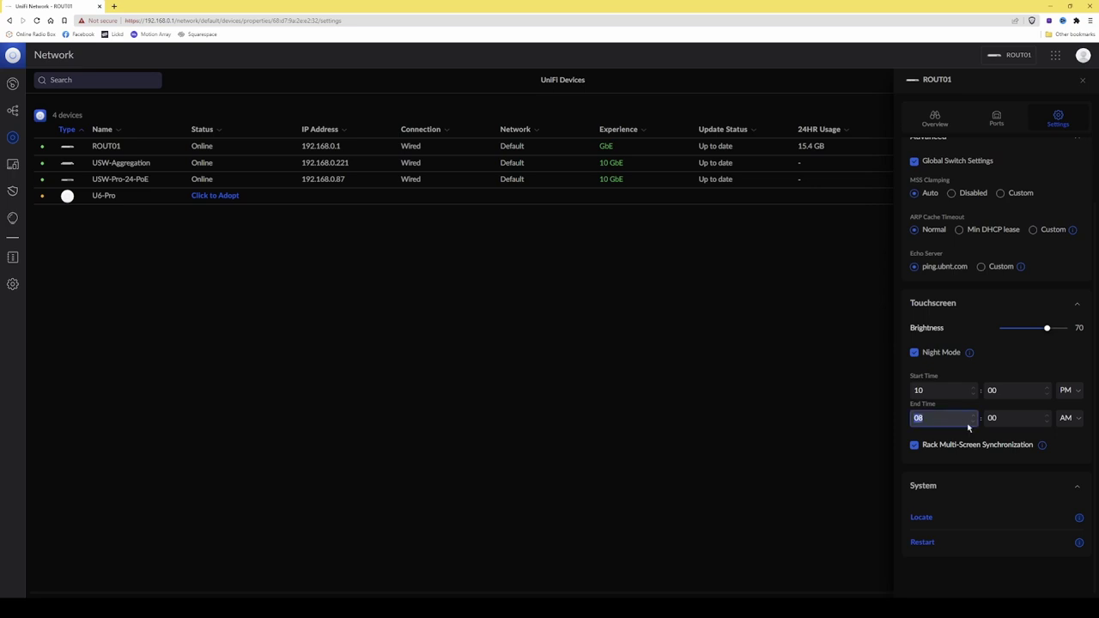
left_click(972, 424)
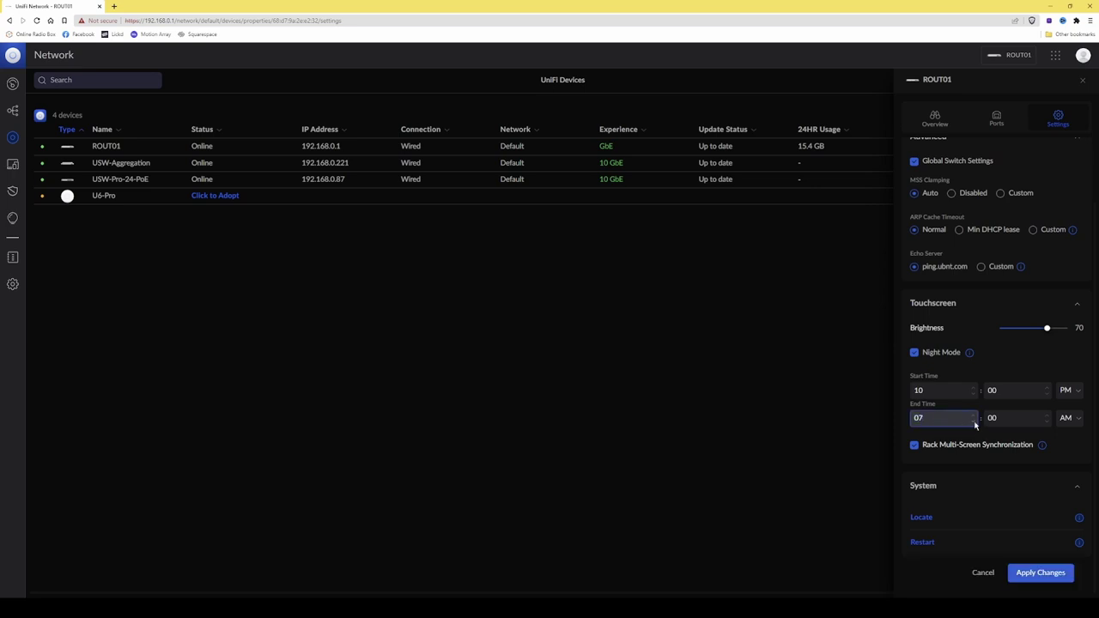
left_click(1041, 573)
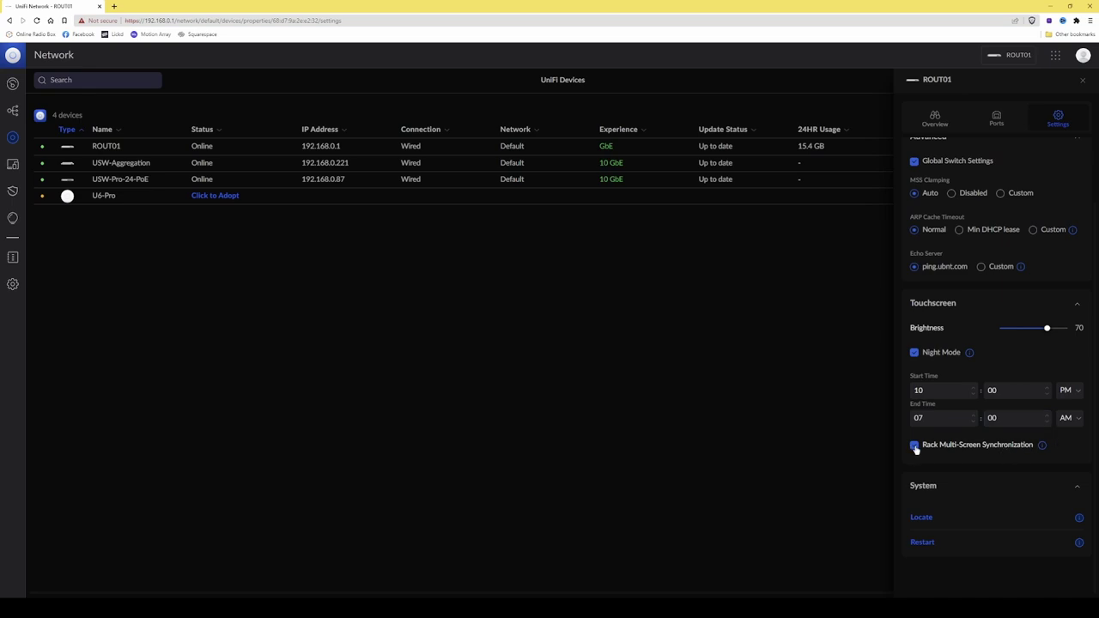
scroll(1054, 461, "up", 2)
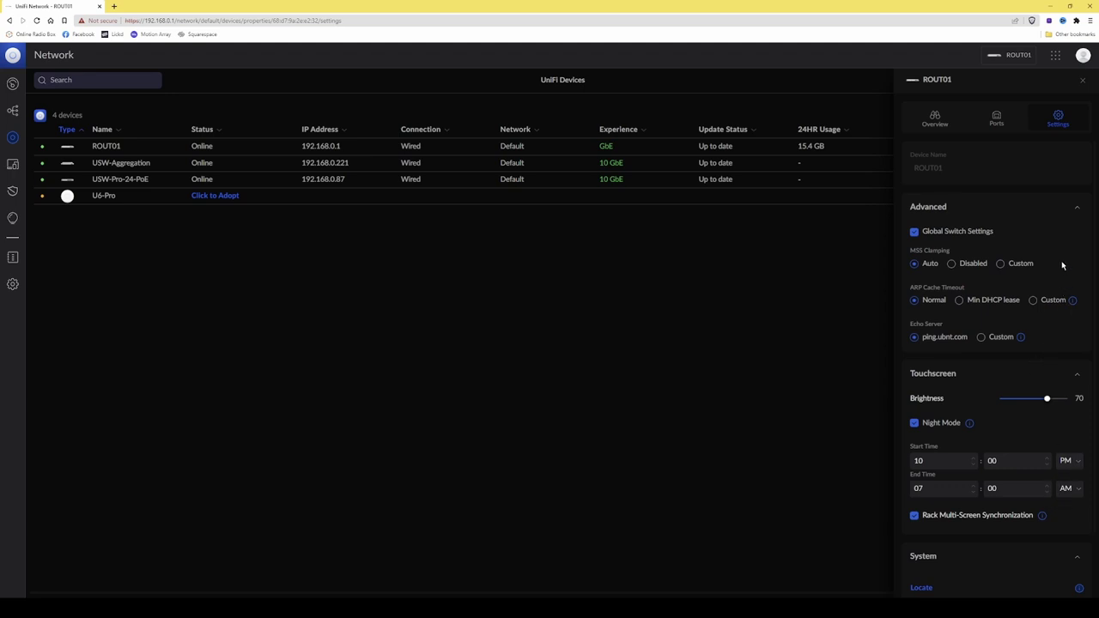
left_click(1083, 83)
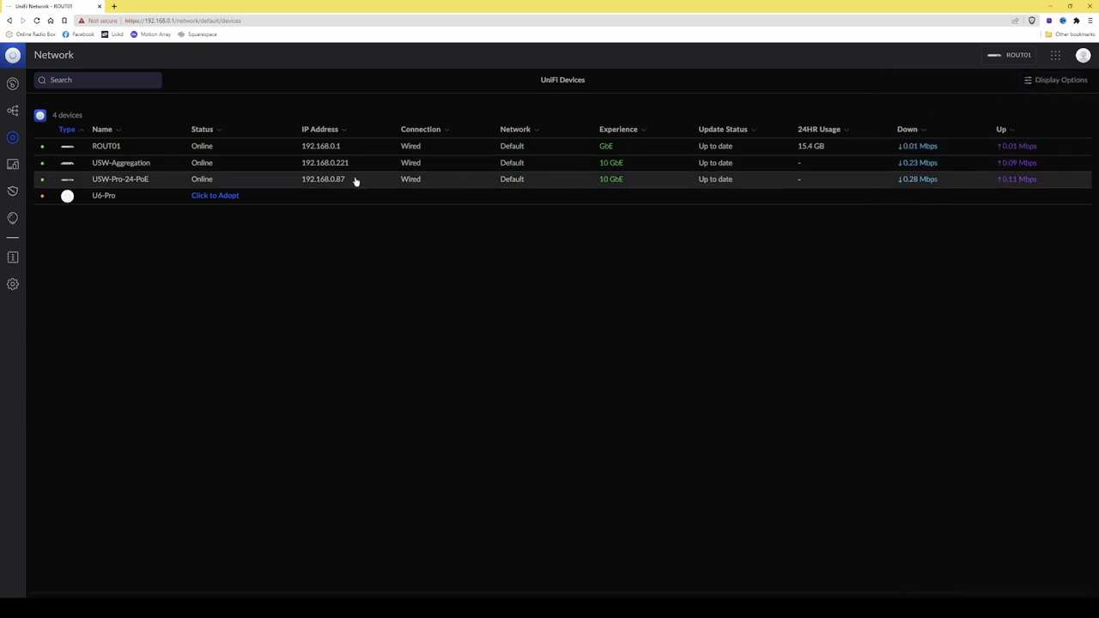
Enter SWIT02 as the device name in the USW-Aggregation switch's settings.
left_click(124, 169)
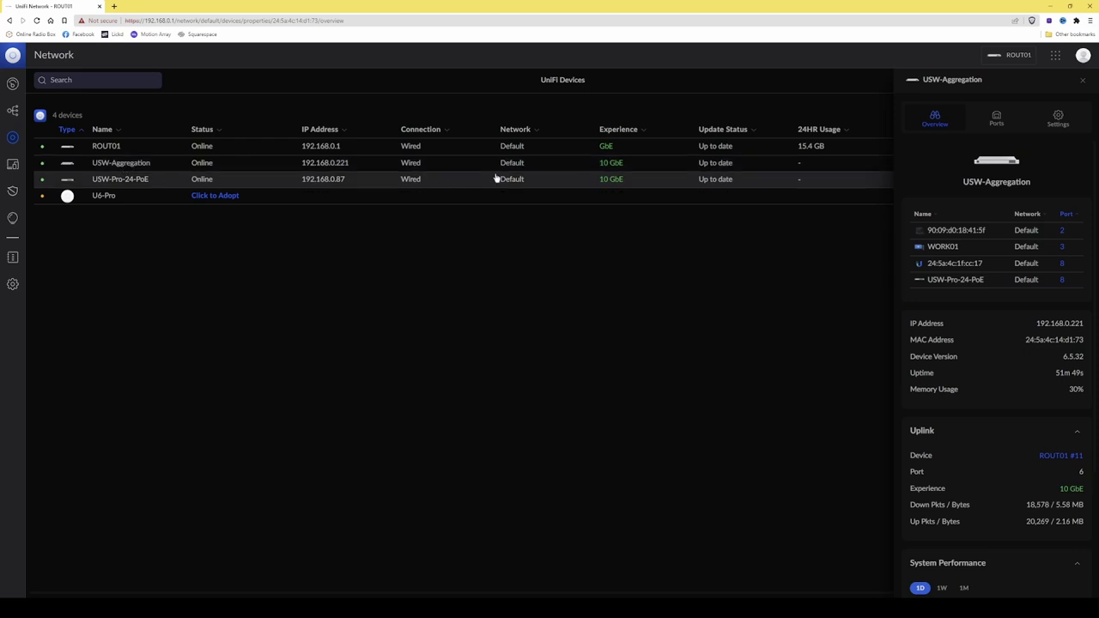
left_click(1059, 123)
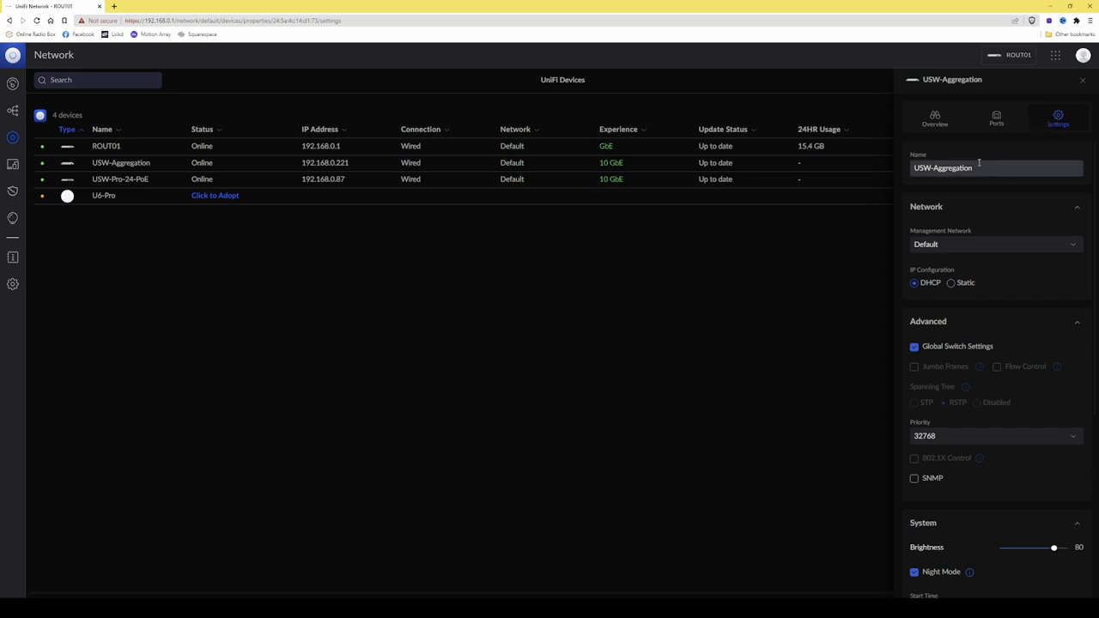
left_click_drag(985, 171, 899, 167)
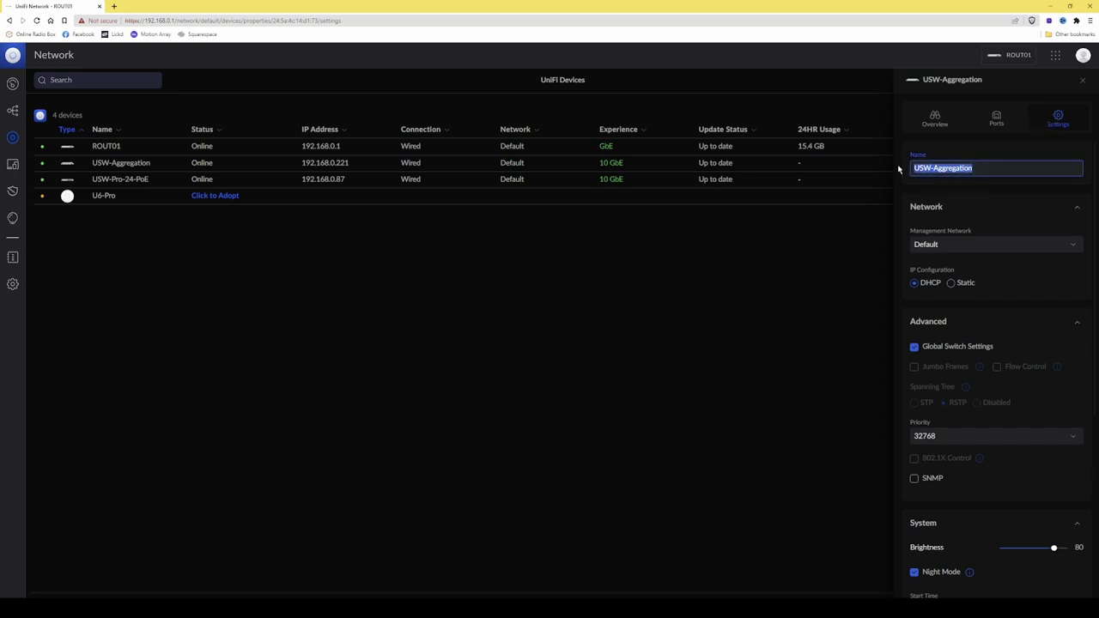
type("SWIT02")
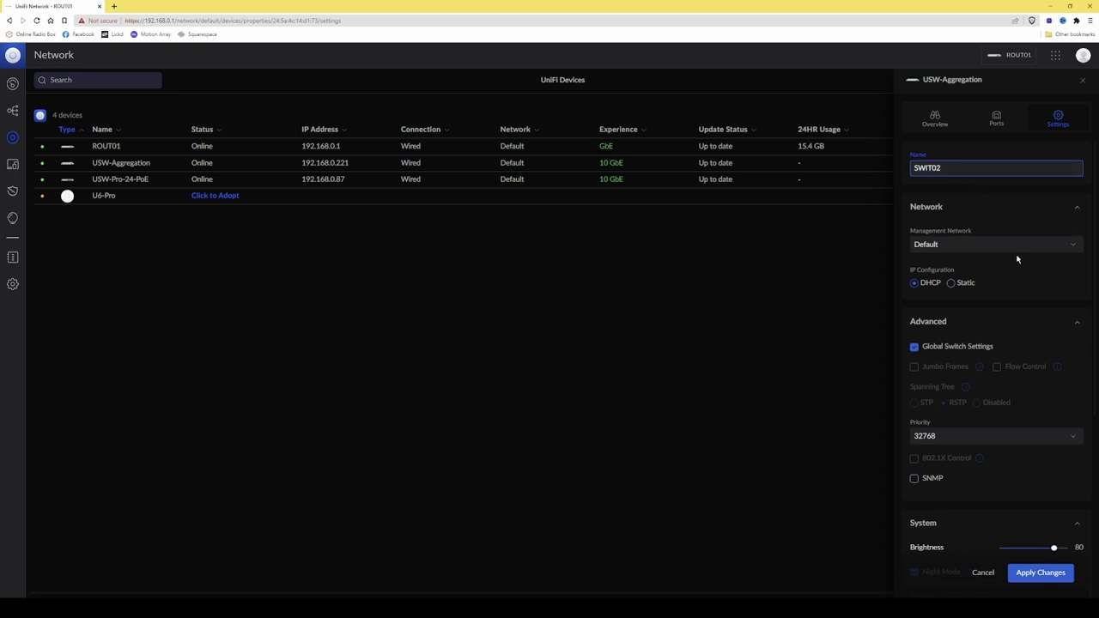
Set the aggregation switch's night mode to end at 07:00 AM, apply its changed settings and close the details.
scroll(1027, 342, "down", 3)
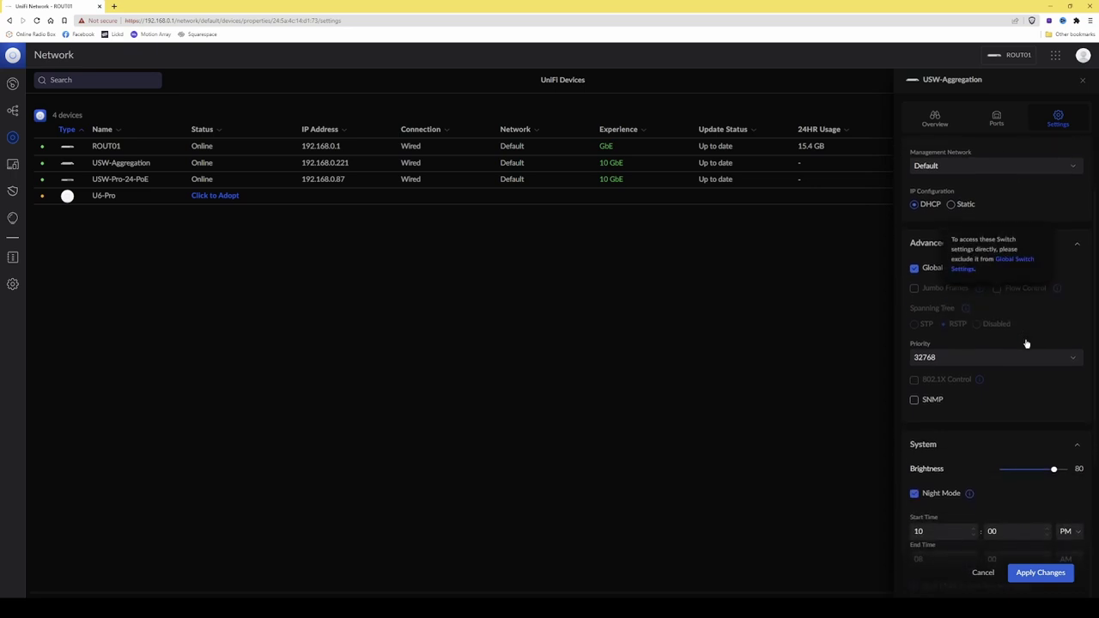
scroll(1025, 343, "down", 2)
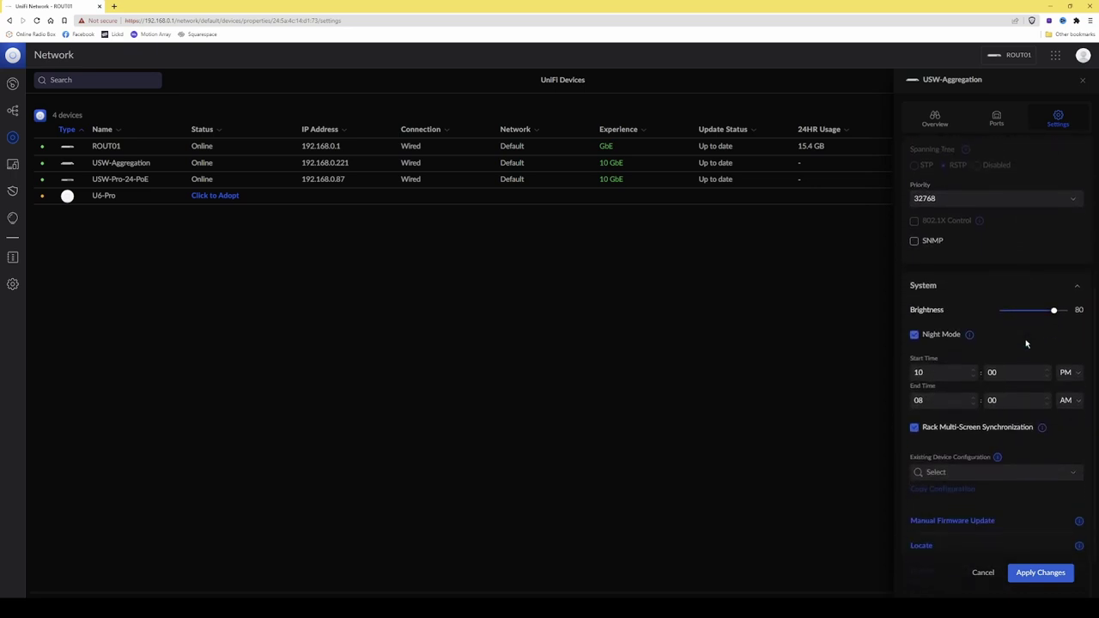
left_click(974, 407)
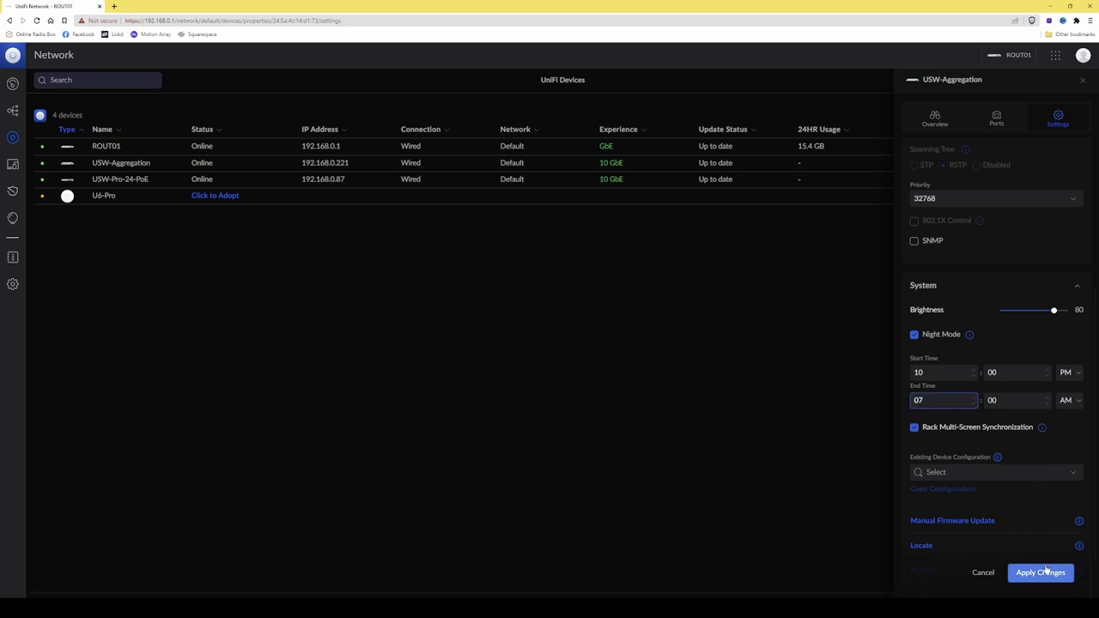
scroll(1045, 568, "down", 1)
scroll(1045, 568, "down", 1)
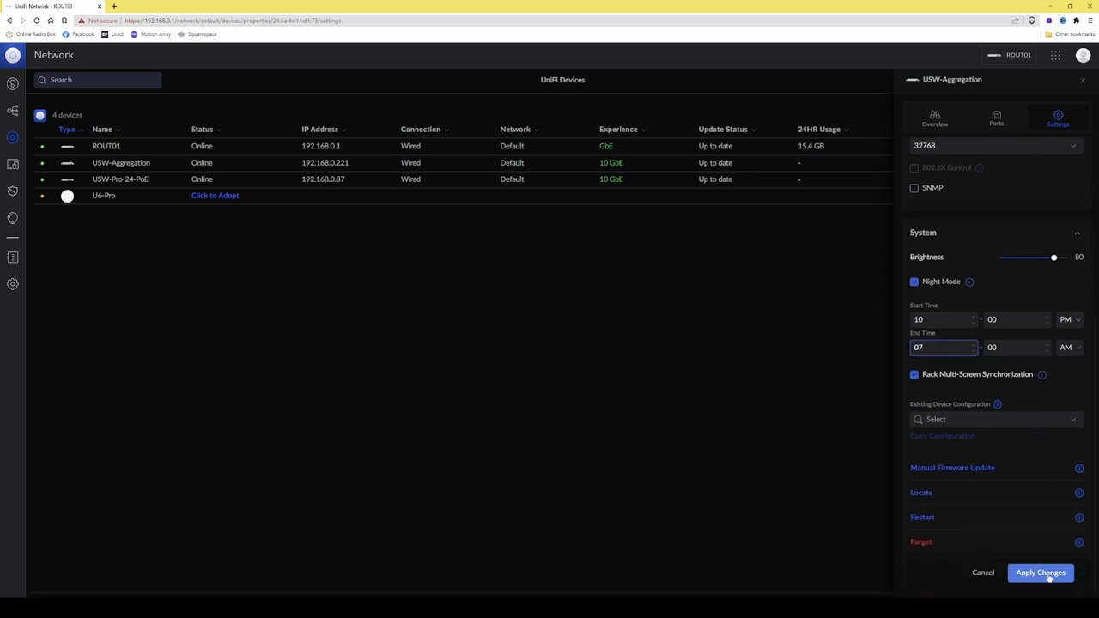
left_click(1048, 576)
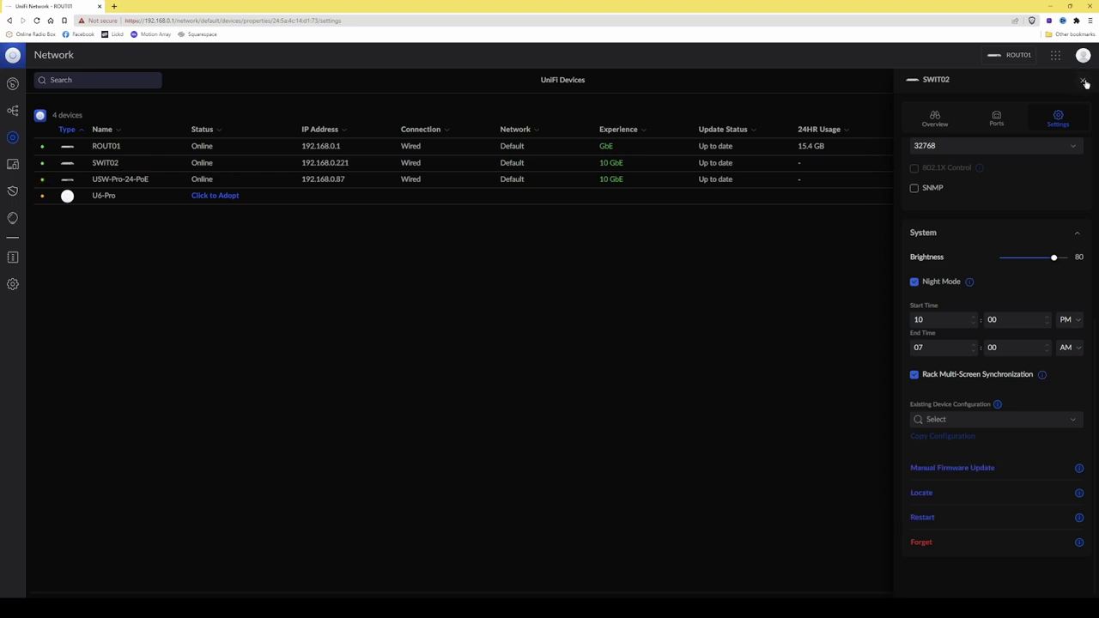
left_click(1083, 81)
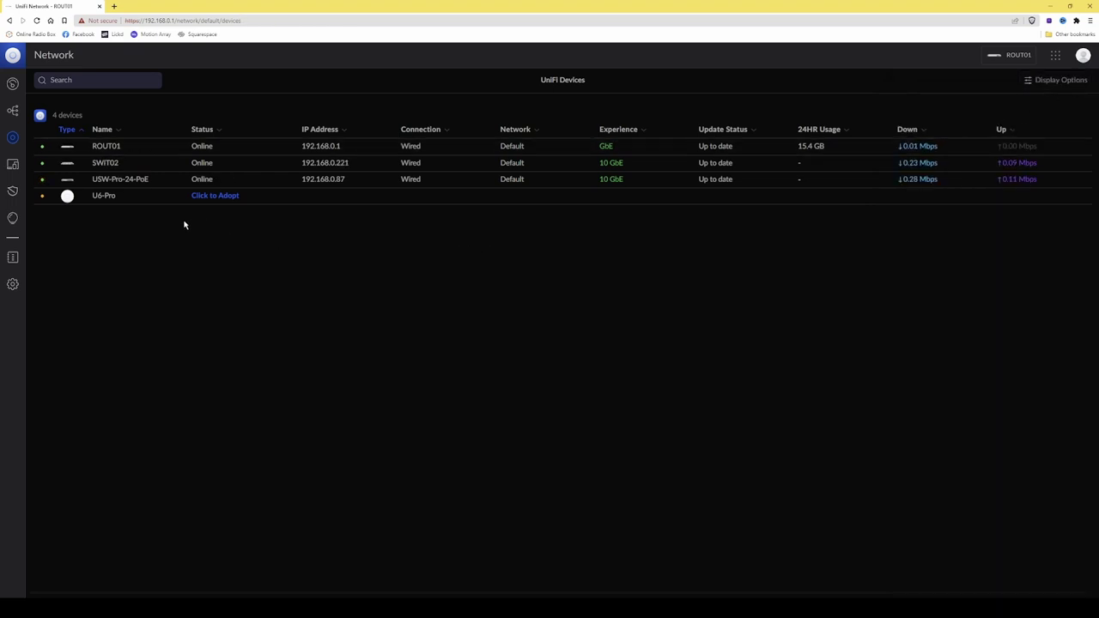
Enter SWIT01 as the device name in the USW-Pro-24-PoE switch's settings.
left_click(138, 182)
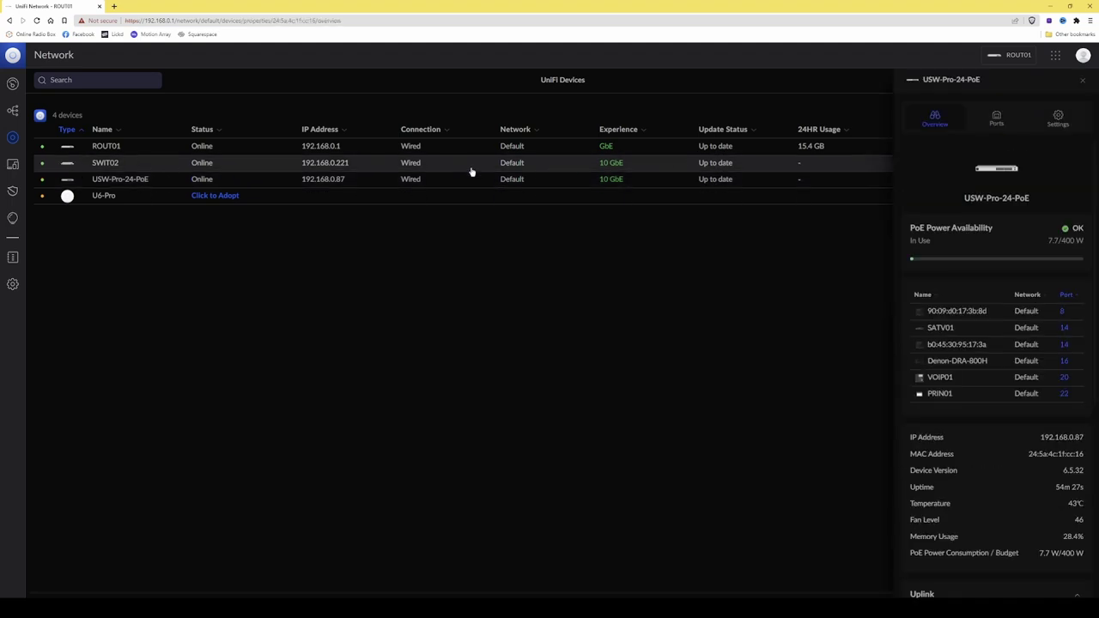
left_click(1058, 119)
left_click_drag(988, 166, 905, 171)
type("SW")
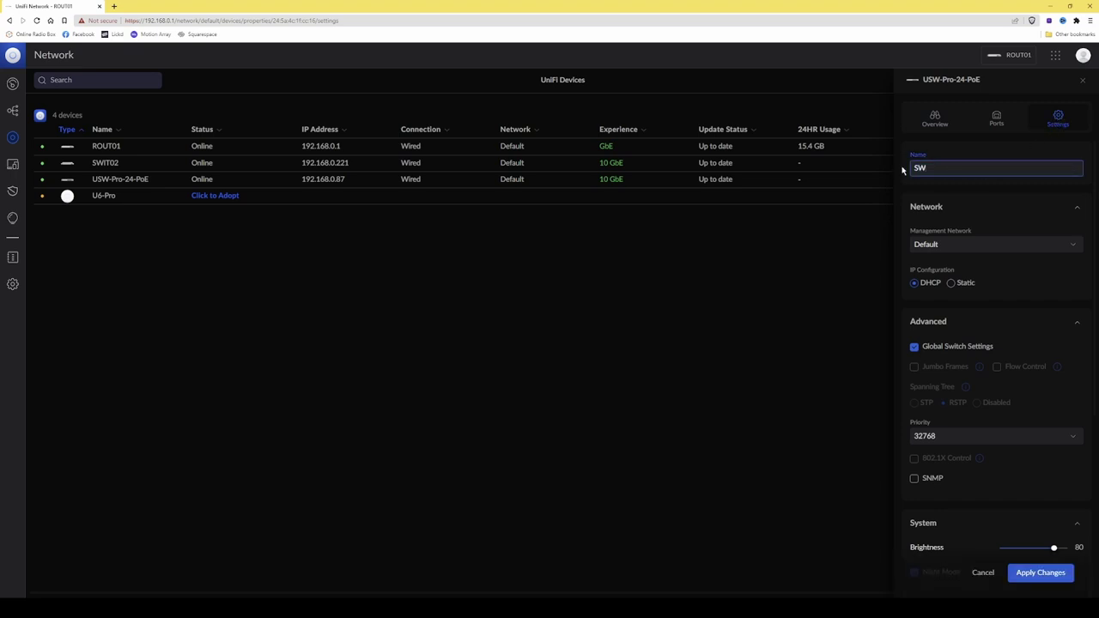
type("IT01")
Set the 24-port PoE switch's night mode to end at 07:00 AM, apply its changed settings and close the details.
scroll(1004, 412, "down", 3)
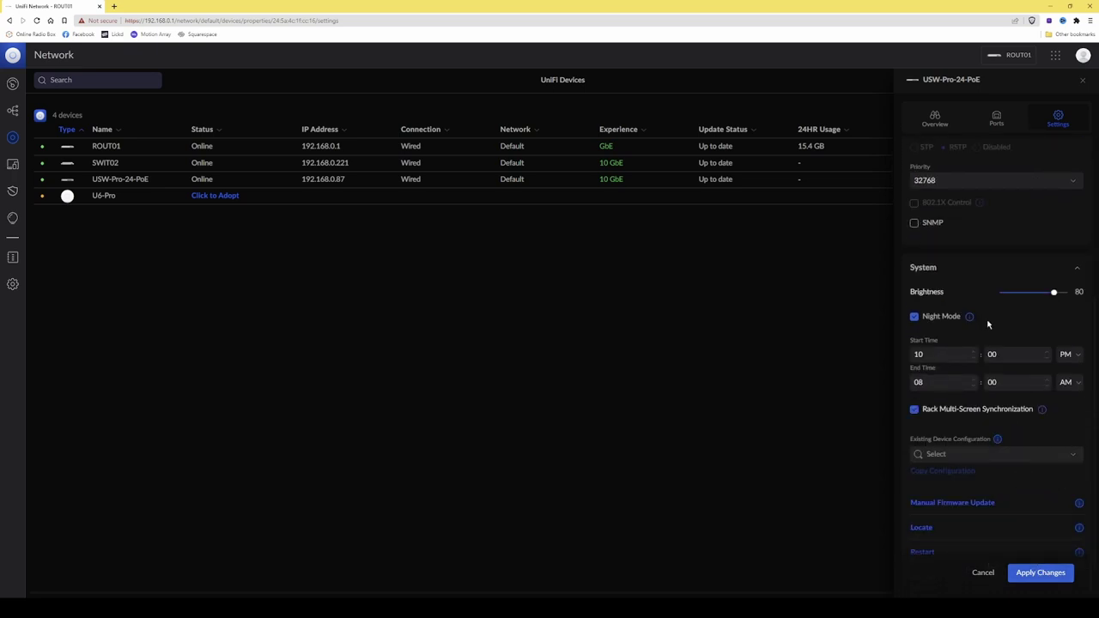
left_click(974, 386)
left_click(1048, 580)
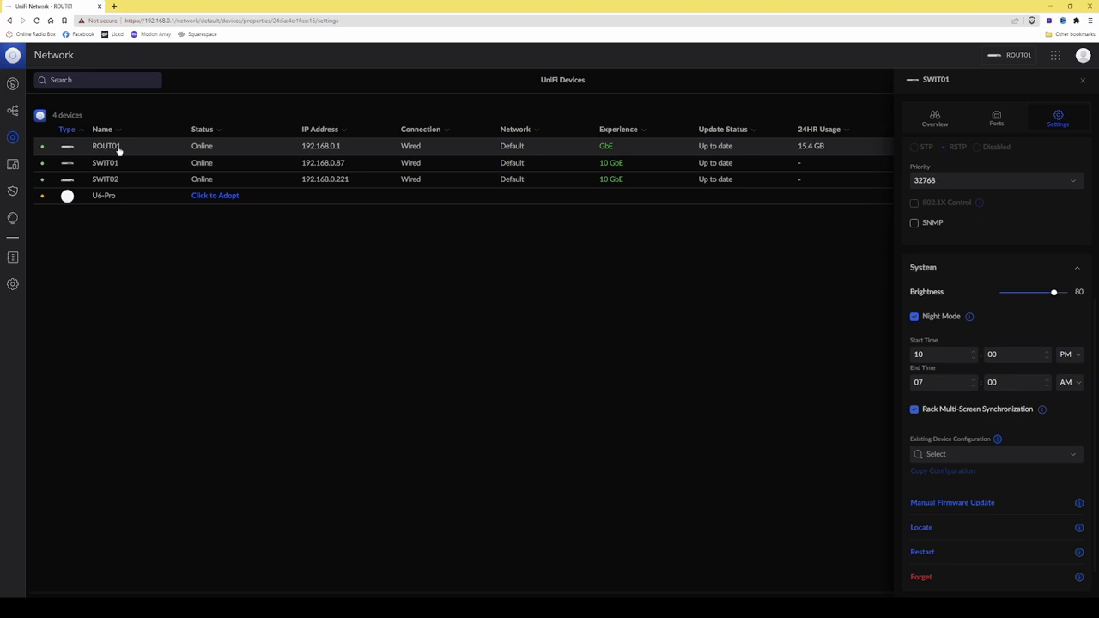
left_click(1084, 83)
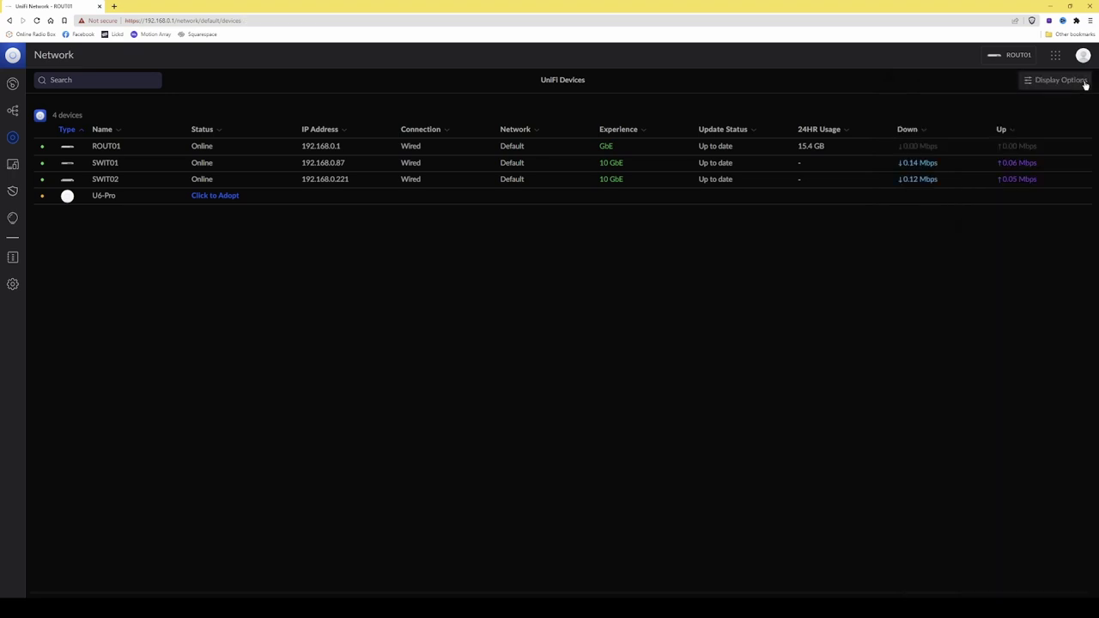
Review the Network application's WiFi, Networks, Internet, Profiles and System settings pages.
left_click(13, 286)
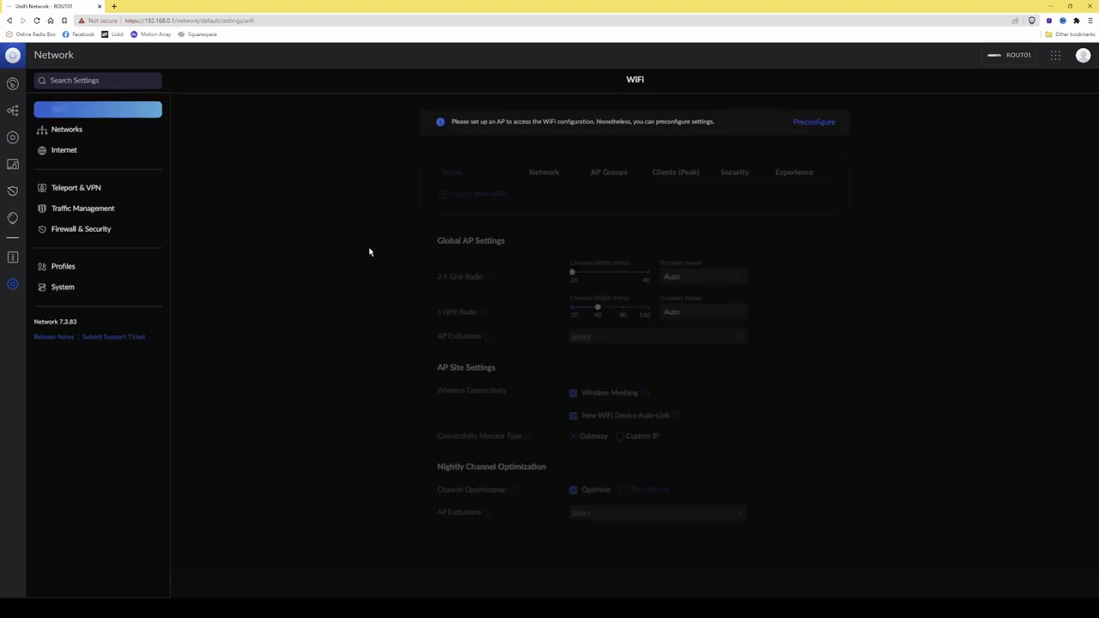
left_click(75, 131)
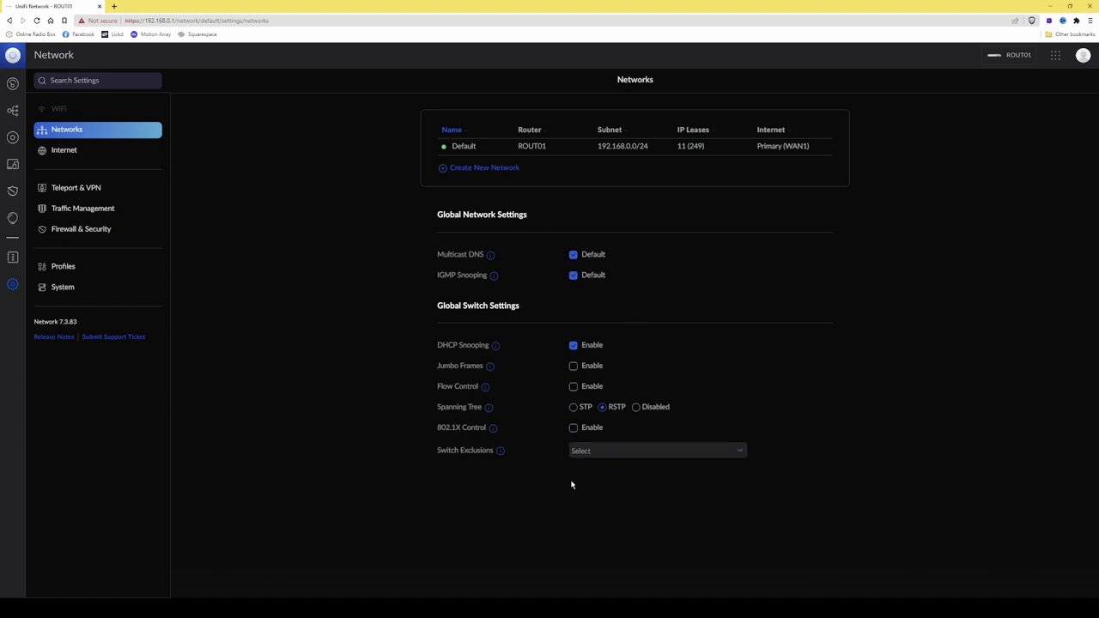
left_click(72, 153)
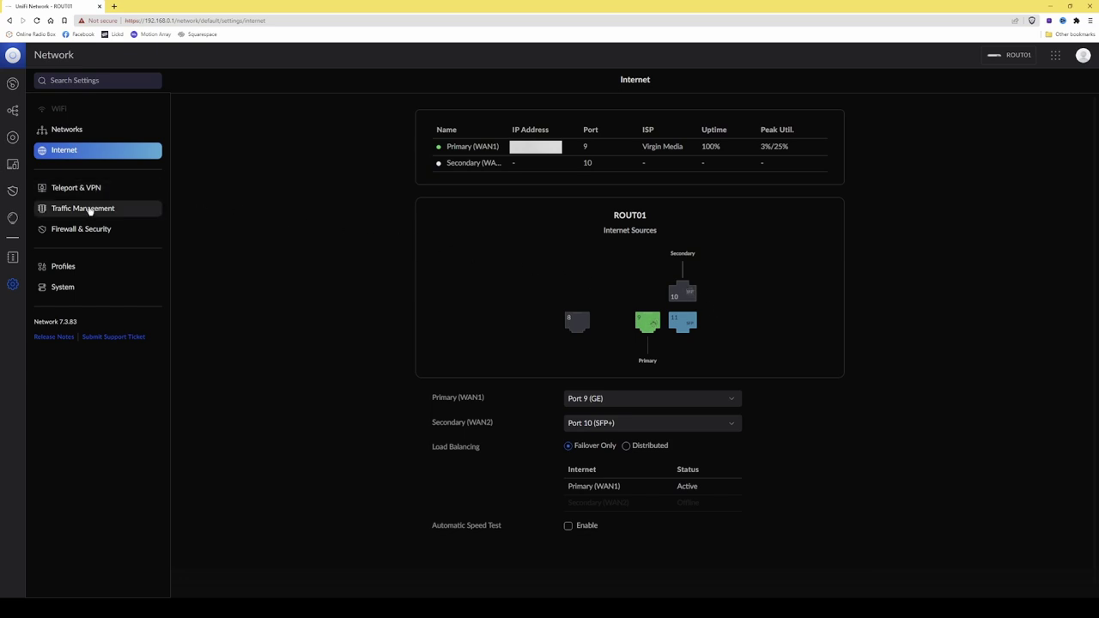
left_click(69, 267)
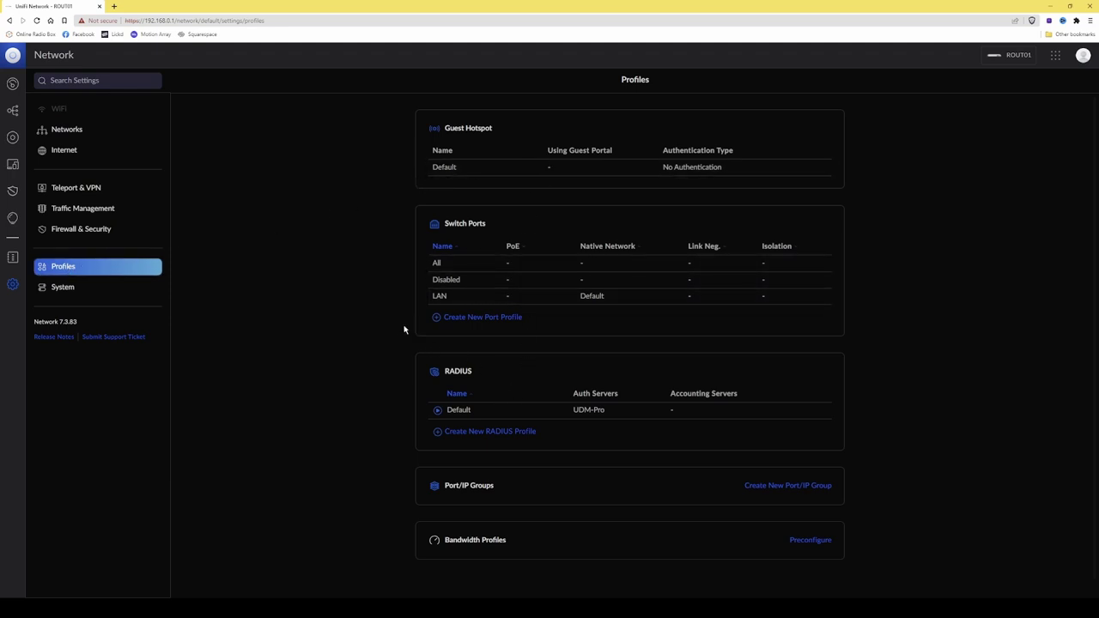
left_click(59, 290)
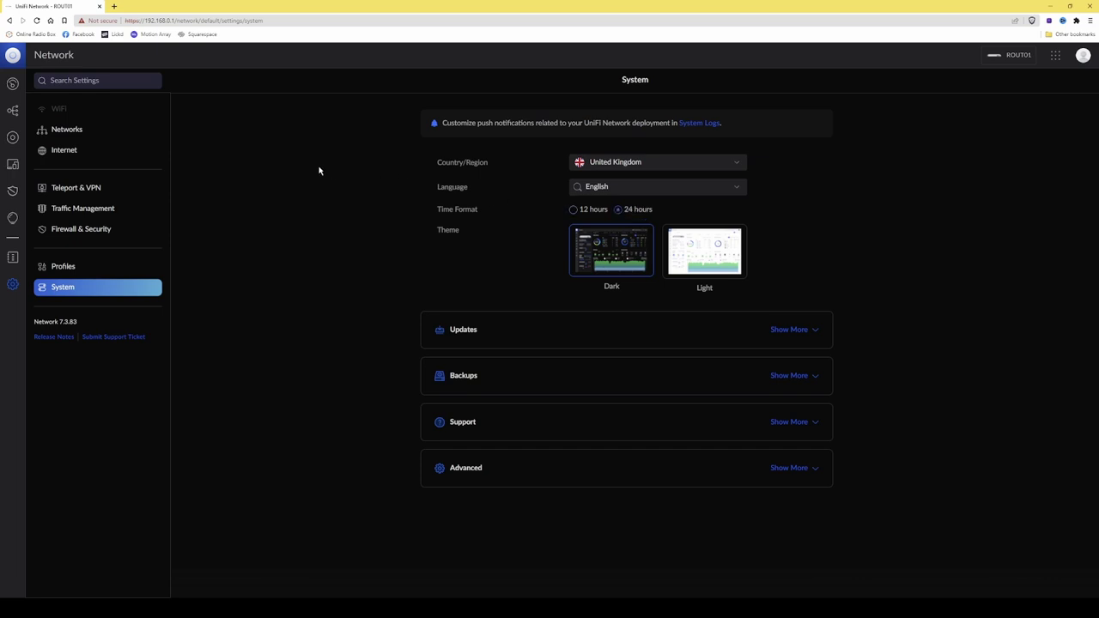
Go back to the UniFi device list, review ROUT01's overview and device settings, including its name field, and close the details.
left_click(12, 138)
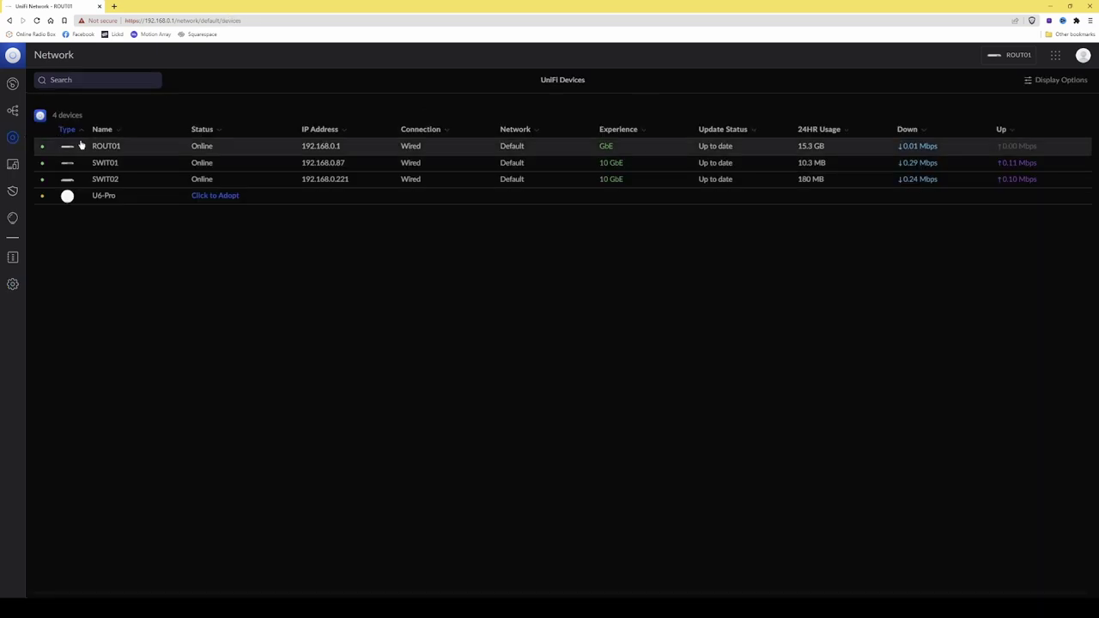
left_click(146, 153)
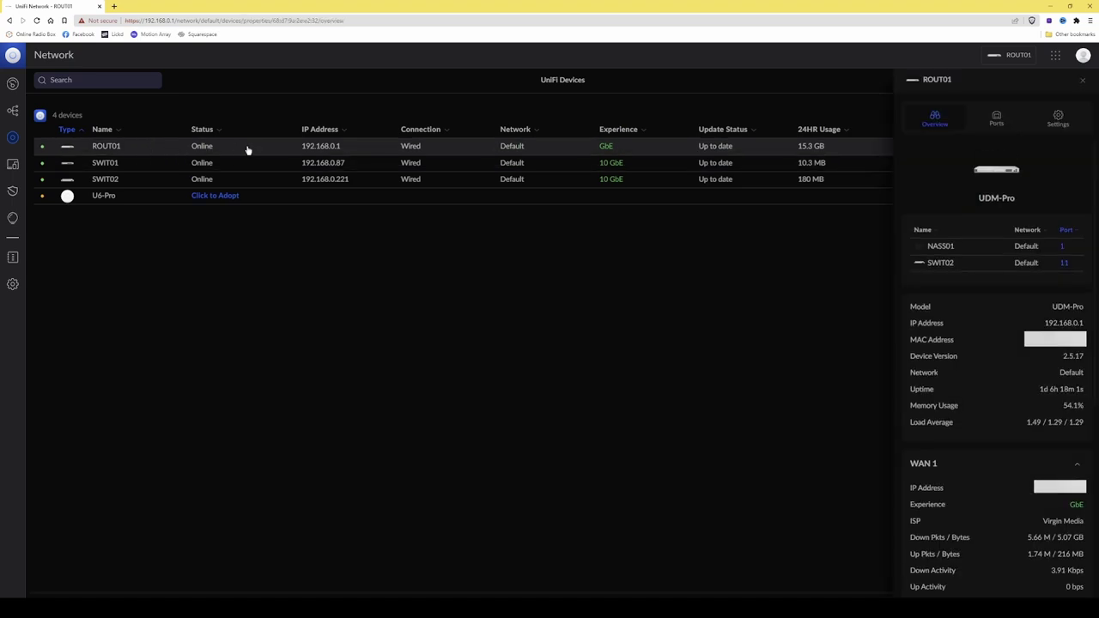
left_click(1061, 119)
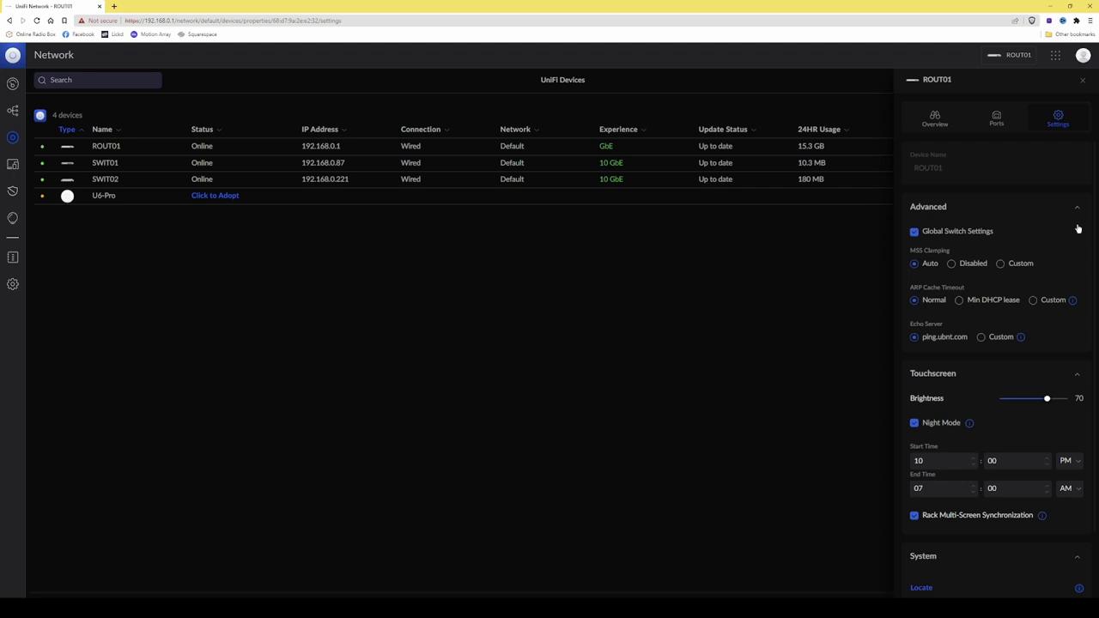
mouse_move(1077, 177)
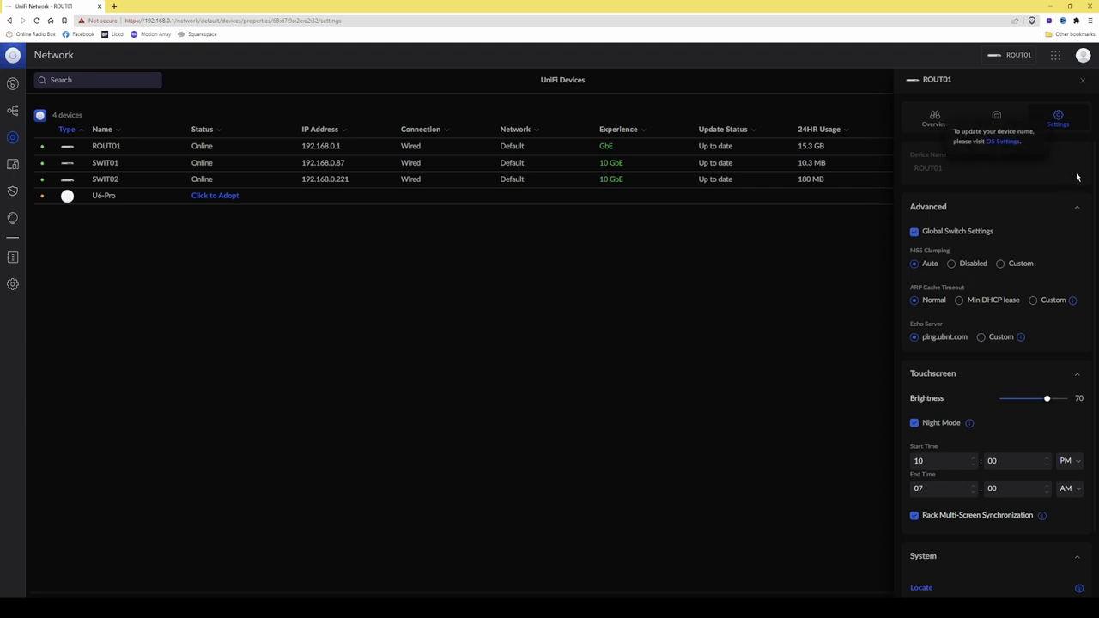
left_click(1083, 81)
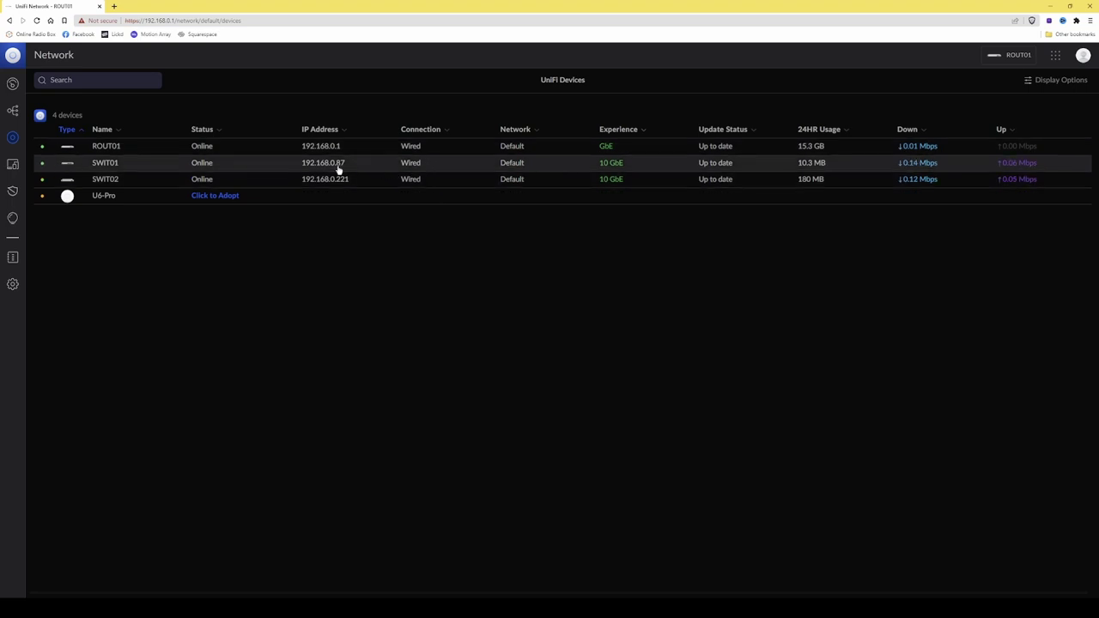
Check for device firmware updates in the system settings and return to the UniFi device list.
left_click(12, 285)
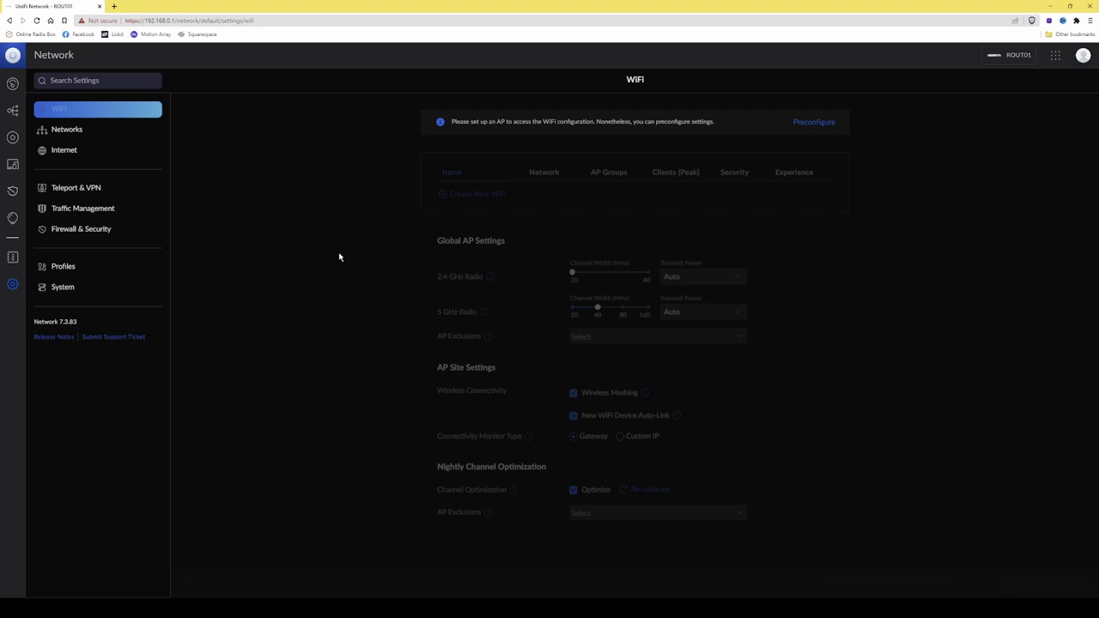
left_click(68, 289)
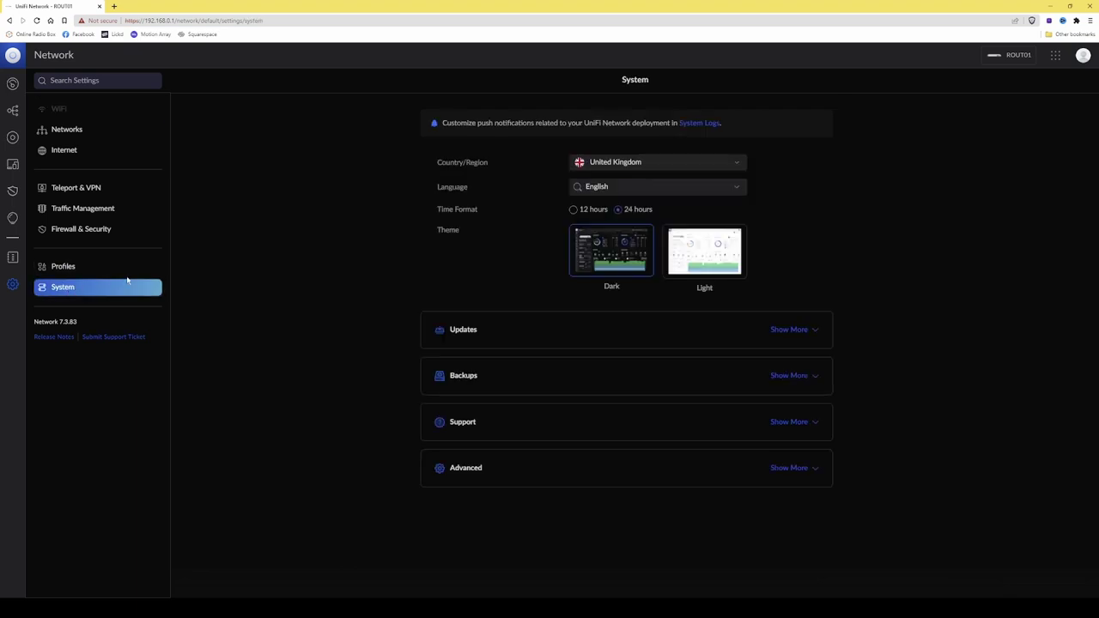
left_click(794, 330)
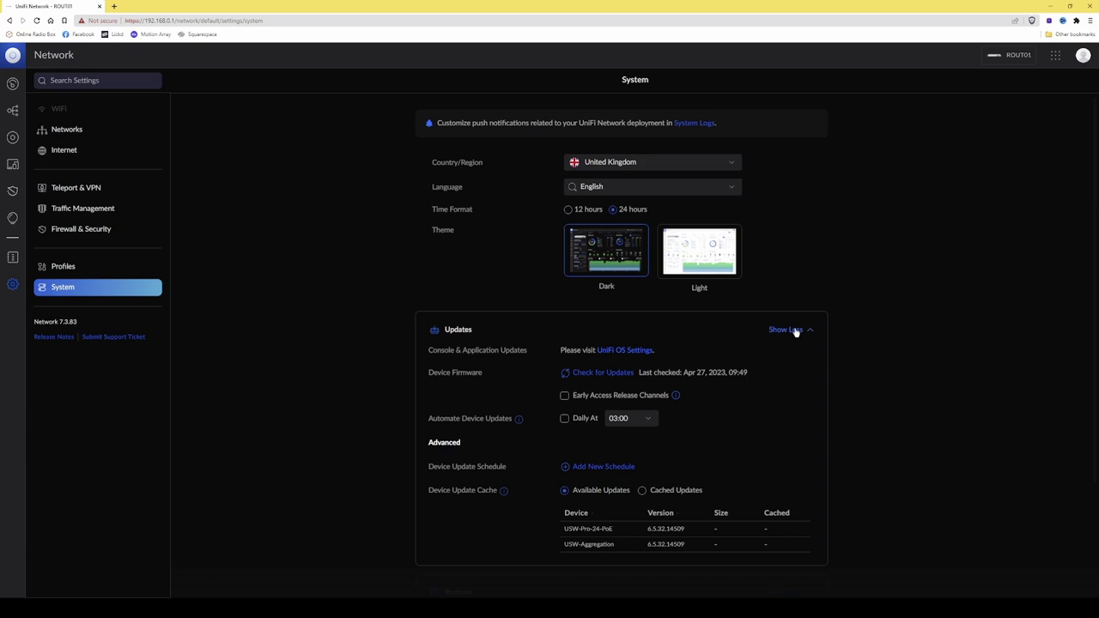
scroll(773, 331, "down", 1)
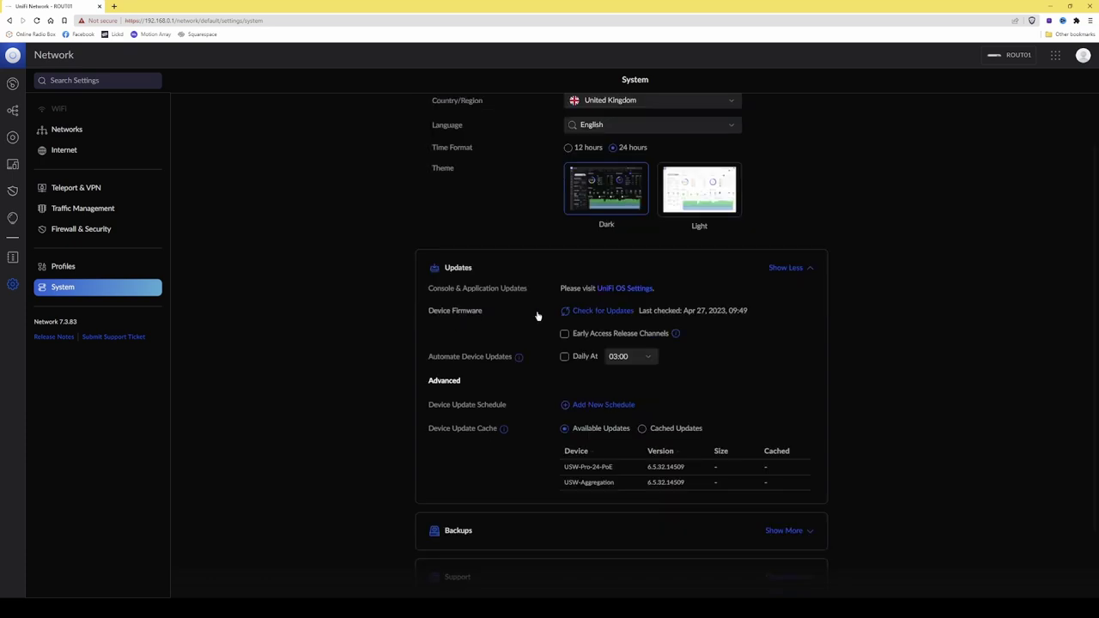
left_click(608, 315)
left_click(789, 327)
scroll(696, 412, "down", 2)
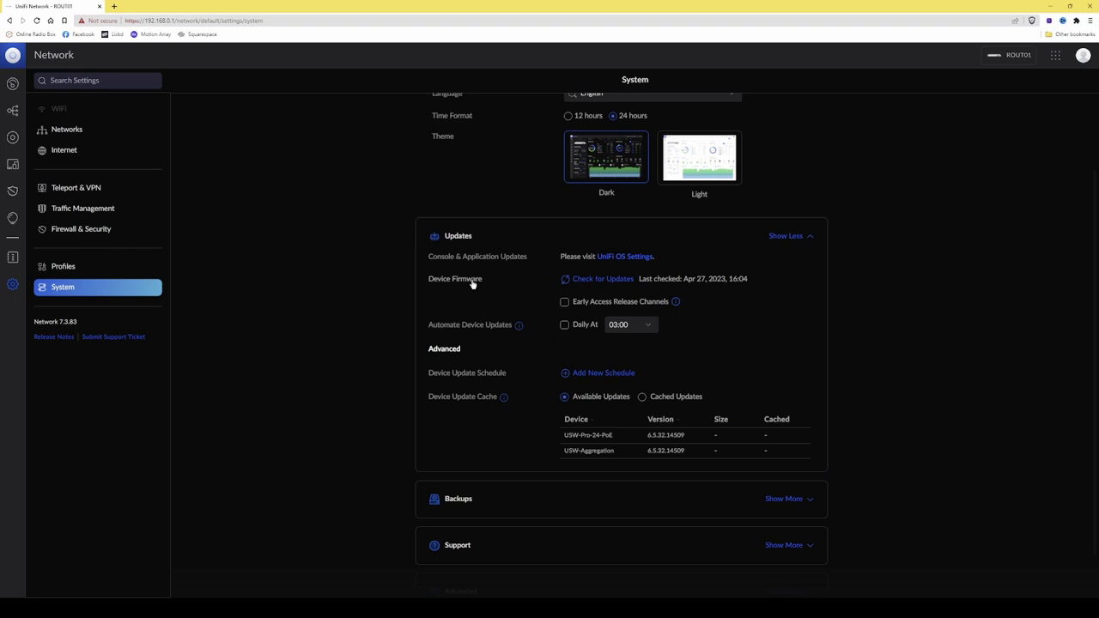
left_click(13, 138)
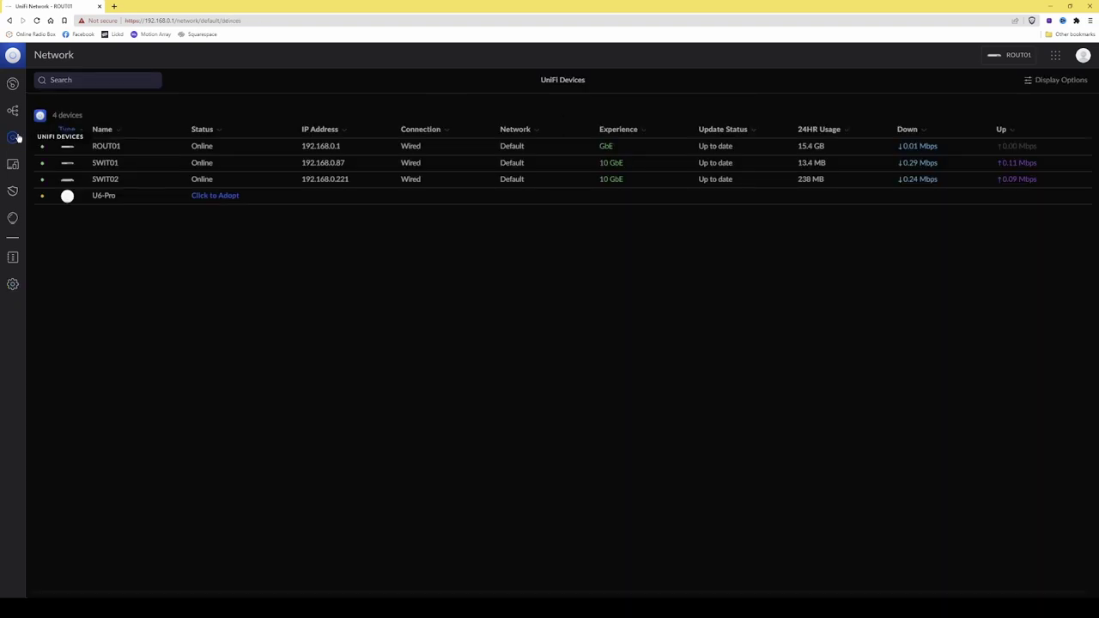